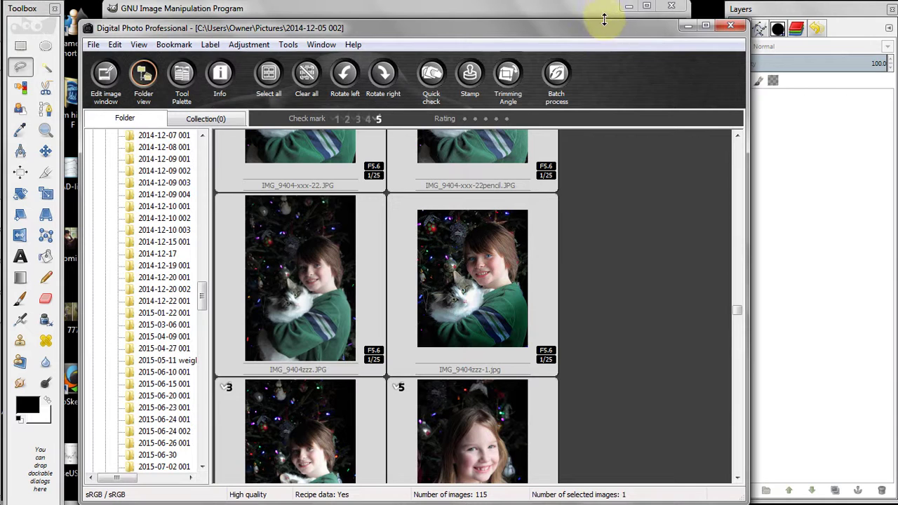
- Open IMG_9404zzz.JPG from Digital Photo Professional in GIMP and minimize the photo browser
{"action": "left_click_drag", "start_coordinate": [604, 24], "coordinate": [385, 92]}
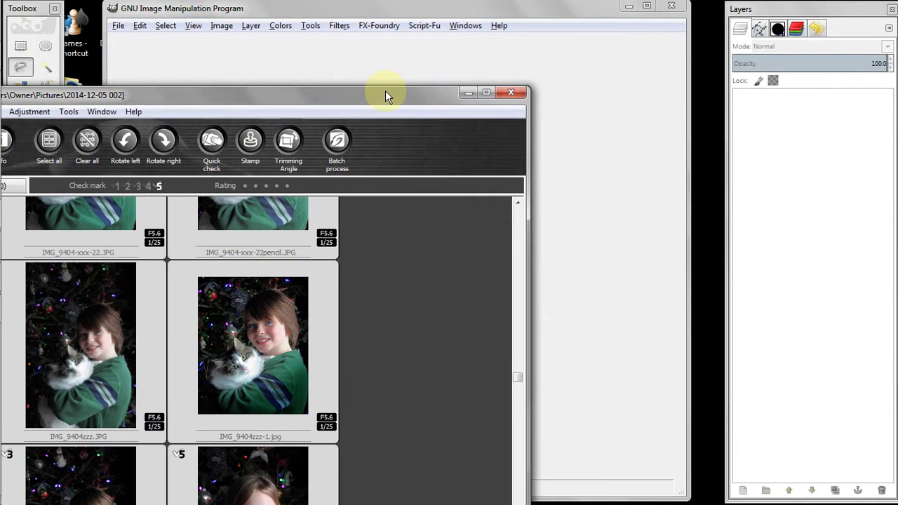
{"action": "left_click", "coordinate": [84, 342]}
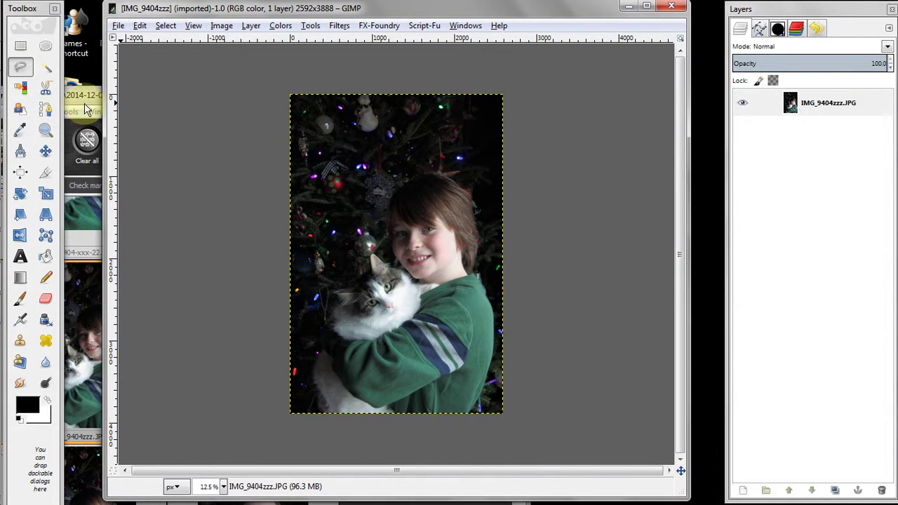
{"action": "left_click", "coordinate": [87, 99]}
{"action": "left_click", "coordinate": [463, 93]}
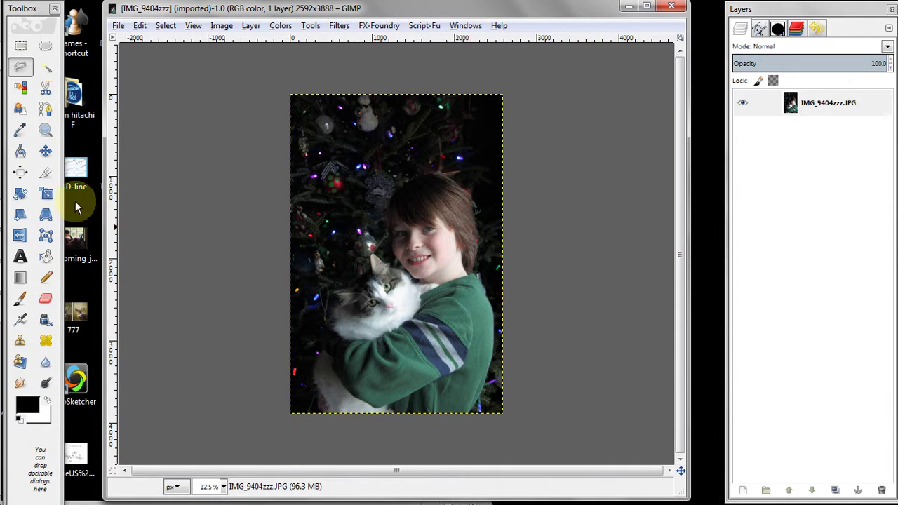
- Draw a crop area of about 2240 × 2800 px around the boy and cat, using the fixed 8:10 aspect ratio
{"action": "double_click", "coordinate": [45, 179]}
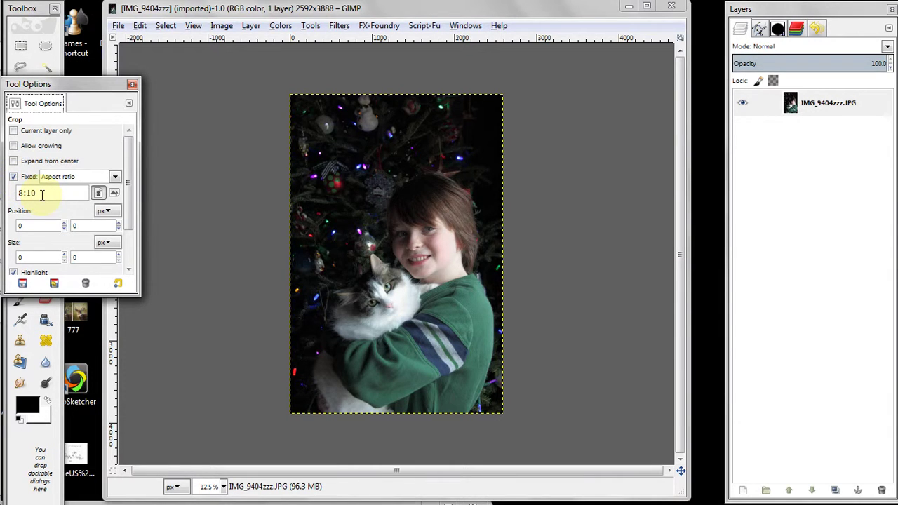
{"action": "left_click_drag", "start_coordinate": [128, 203], "coordinate": [128, 246]}
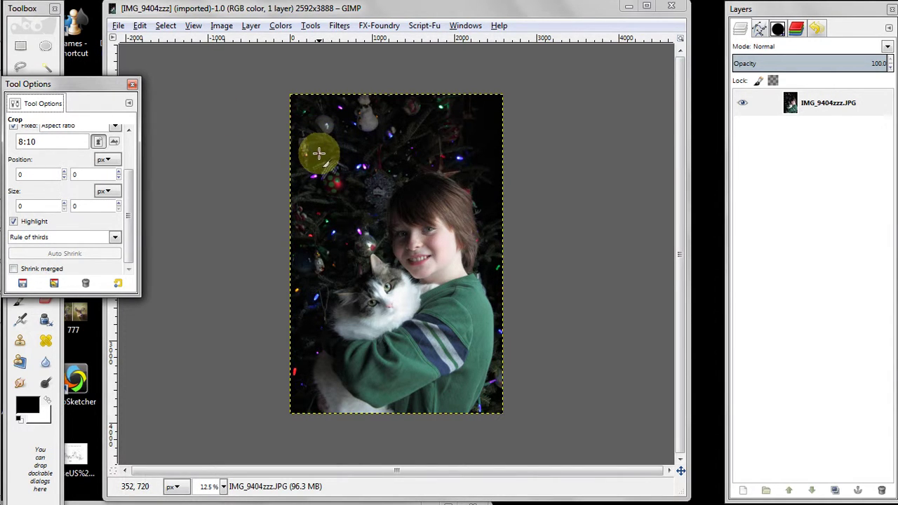
{"action": "left_click_drag", "start_coordinate": [319, 153], "coordinate": [383, 390]}
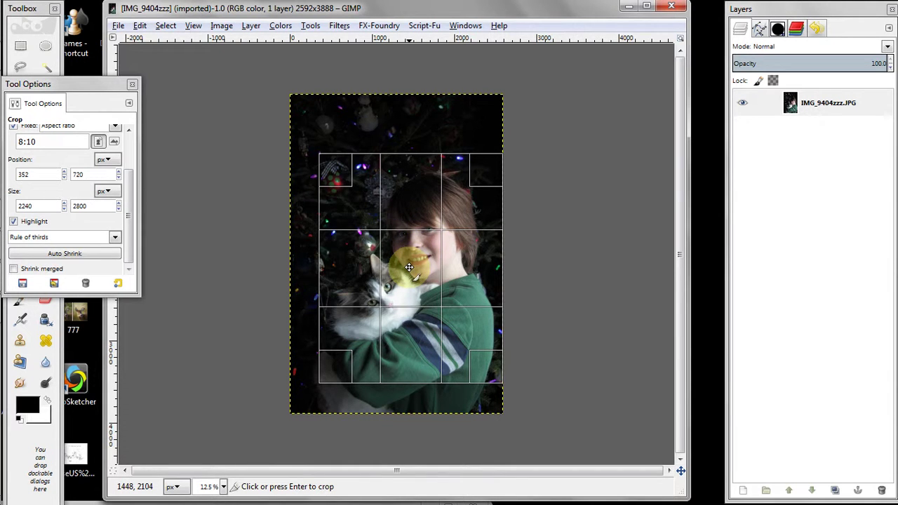
- Reduce the crop area to about 2136 × 2670 px, place it at about 328, 761, and crop the photo
{"action": "left_click_drag", "start_coordinate": [408, 267], "coordinate": [398, 264]}
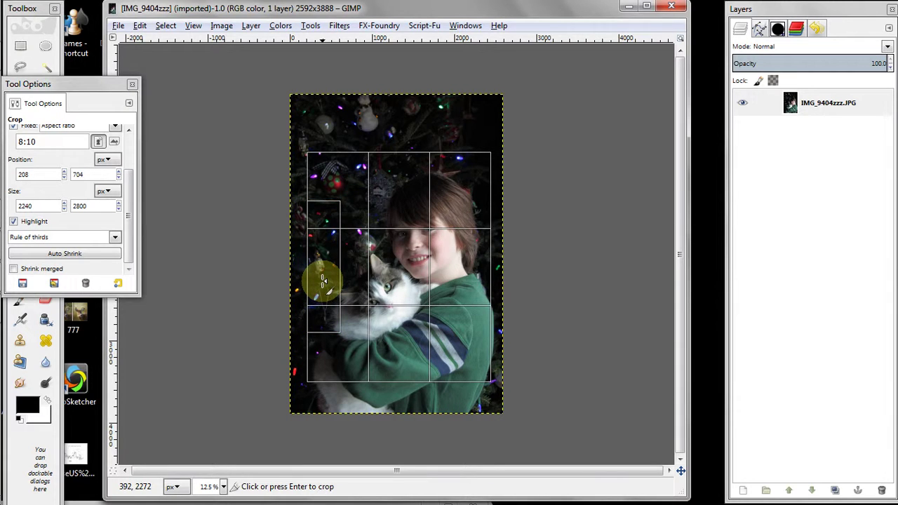
{"action": "left_click_drag", "start_coordinate": [322, 281], "coordinate": [332, 279]}
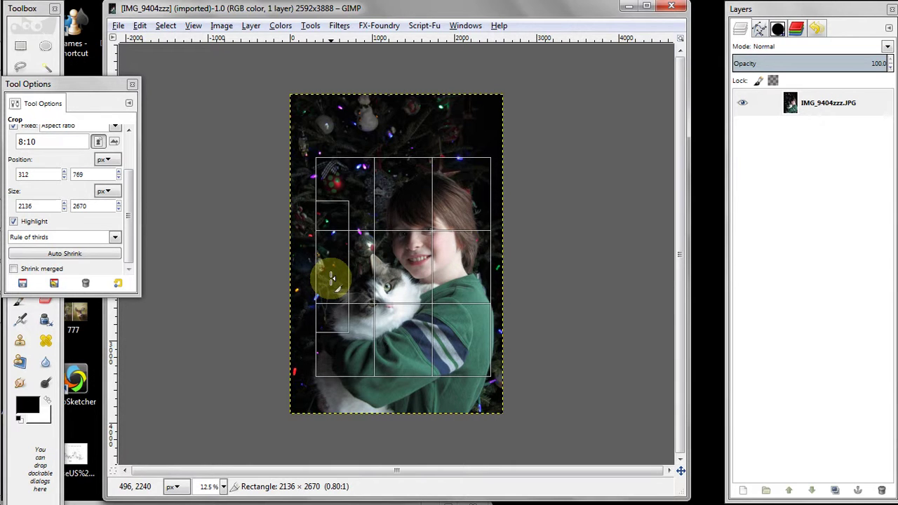
{"action": "left_click_drag", "start_coordinate": [331, 279], "coordinate": [331, 280]}
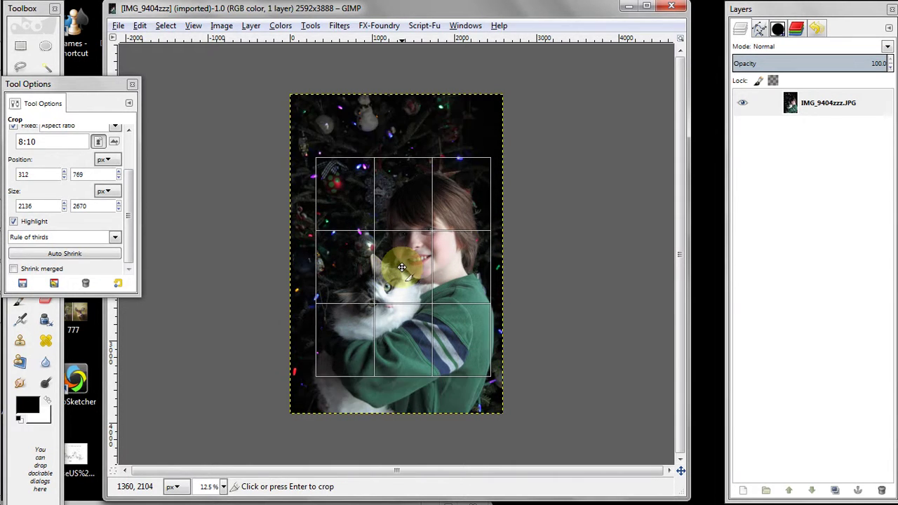
{"action": "left_click_drag", "start_coordinate": [400, 267], "coordinate": [398, 266]}
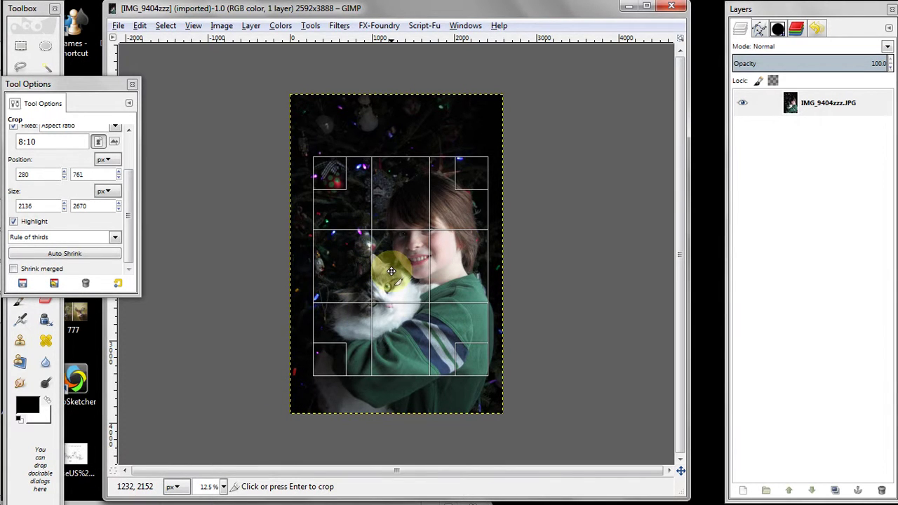
{"action": "left_click_drag", "start_coordinate": [391, 270], "coordinate": [394, 271]}
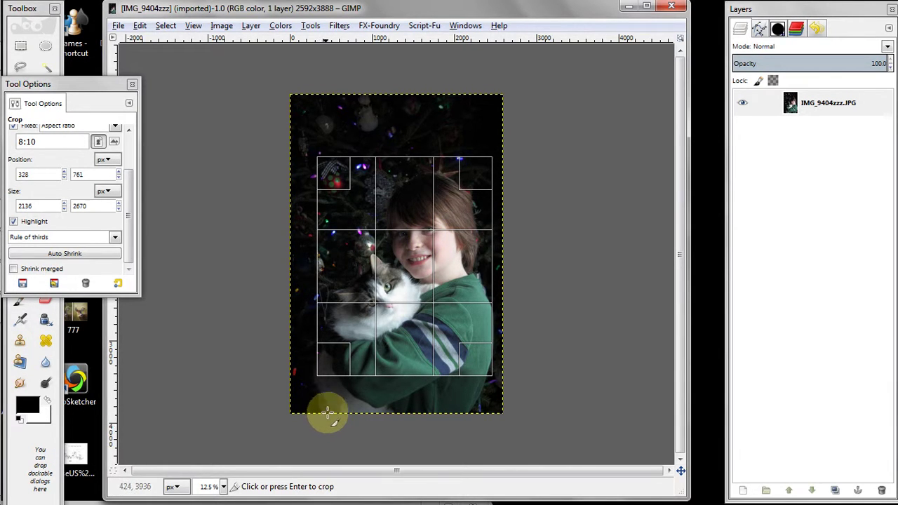
{"action": "left_click", "coordinate": [399, 297]}
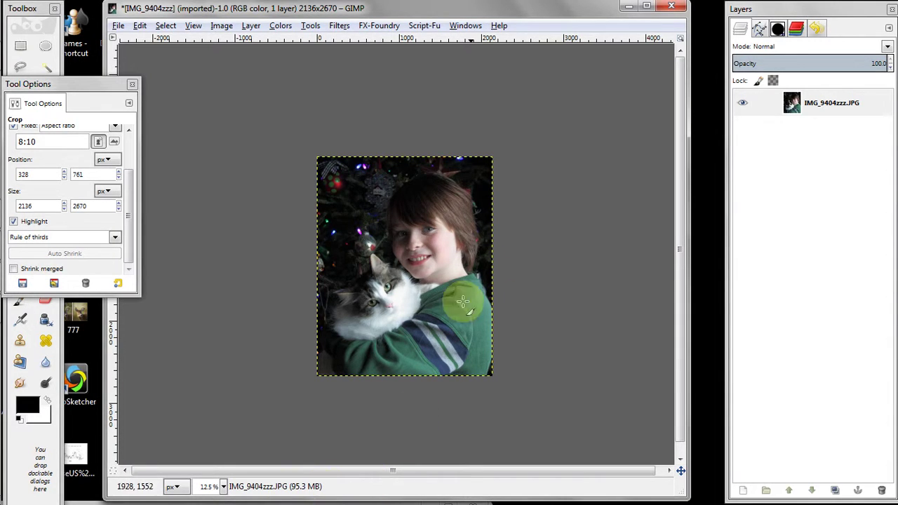
- Set the zoom level to 22 % to view the whole cropped photo
{"action": "left_click", "coordinate": [214, 486]}
{"action": "triple_click", "coordinate": [214, 486]}
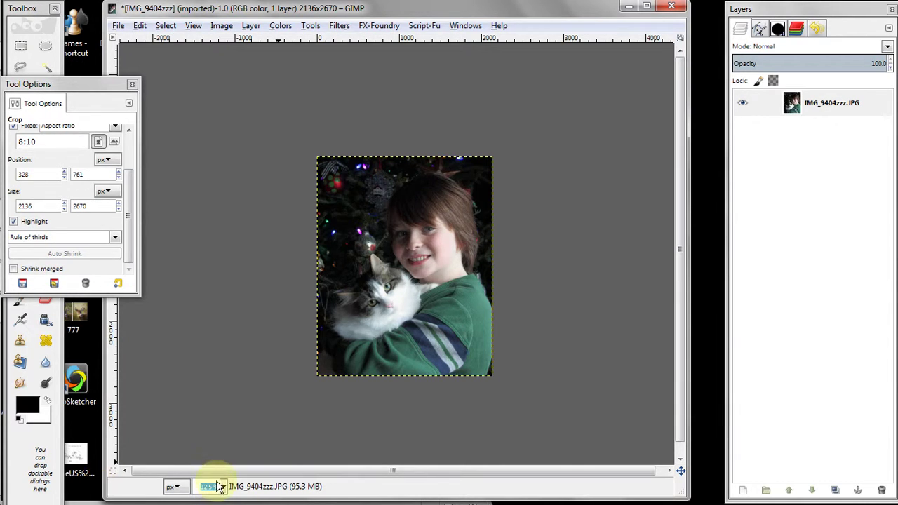
{"action": "left_click", "coordinate": [223, 487]}
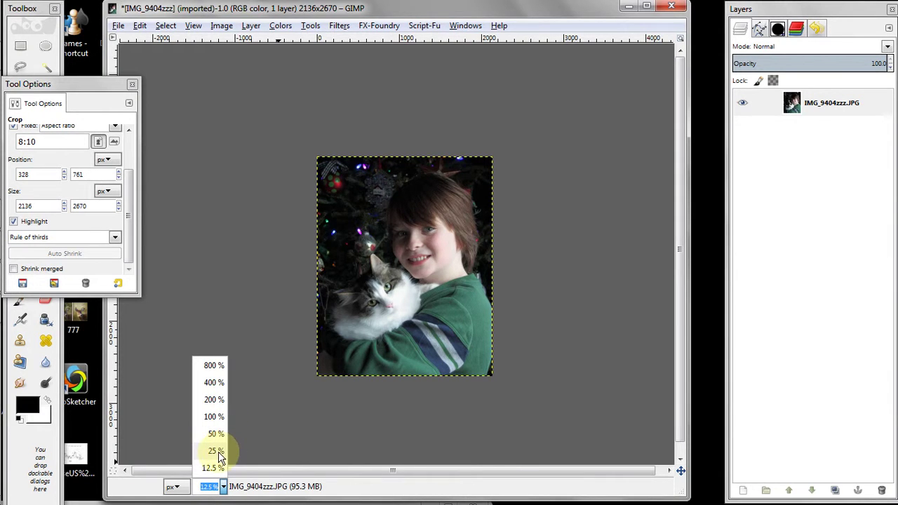
{"action": "left_click", "coordinate": [222, 451]}
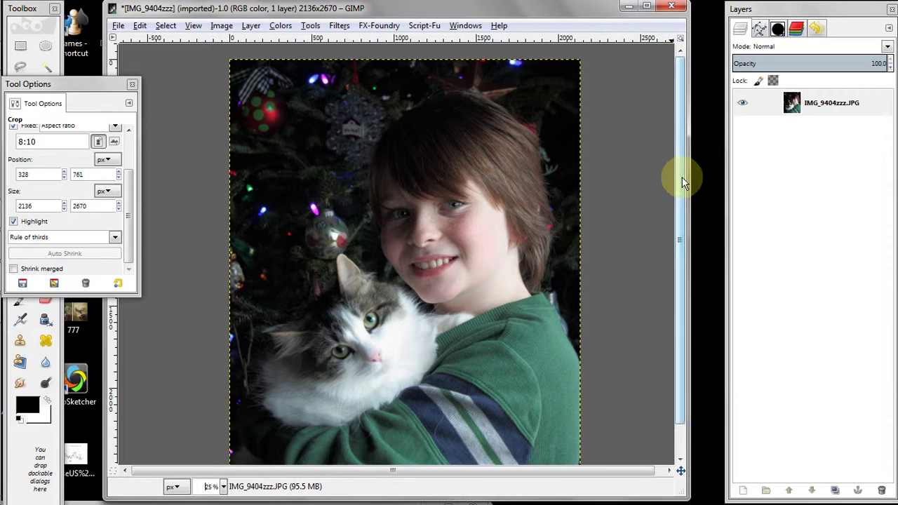
{"action": "left_click_drag", "start_coordinate": [680, 175], "coordinate": [681, 197]}
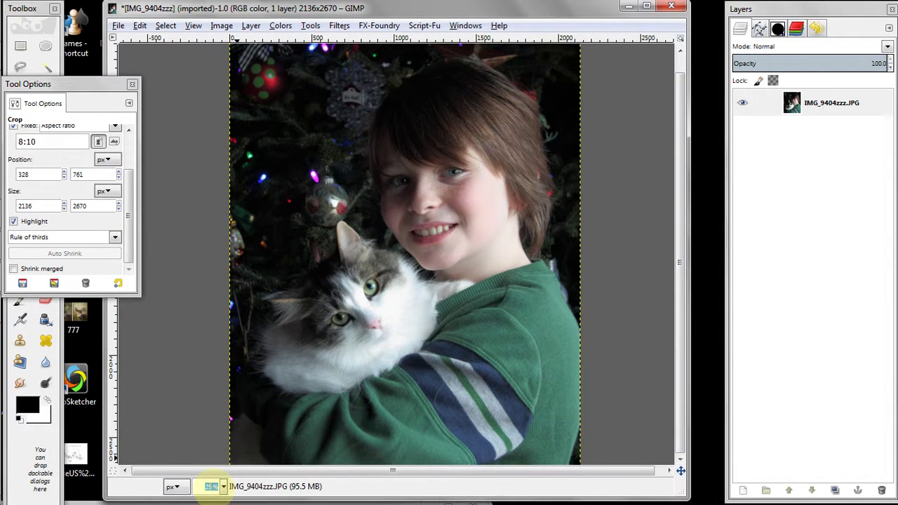
{"action": "type", "text": "22"}
{"action": "key", "text": "Return"}
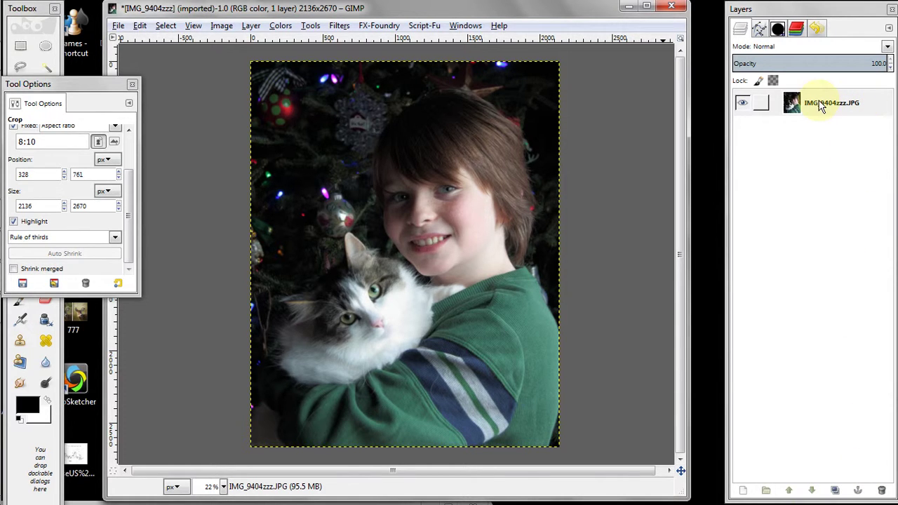
- Duplicate the IMG_9404zzz.JPG layer twice so two copies sit above the original
{"action": "left_click", "coordinate": [834, 490]}
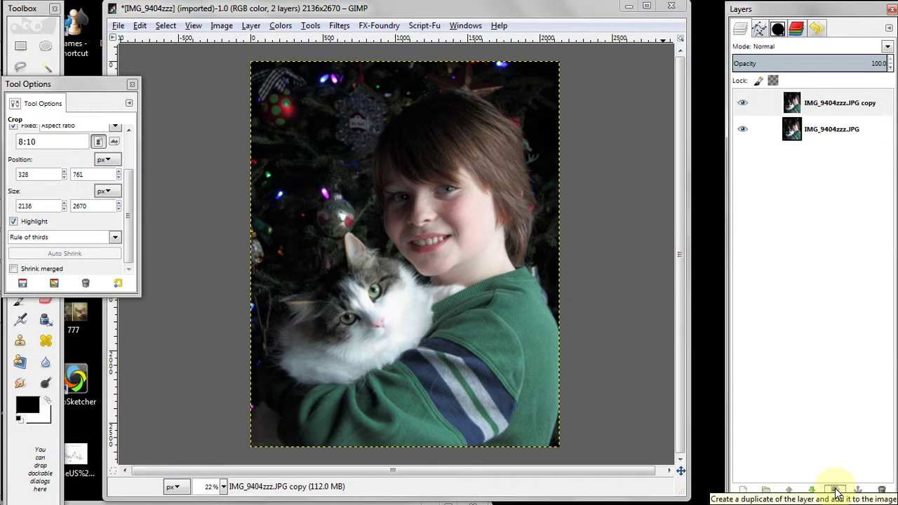
{"action": "left_click", "coordinate": [835, 490]}
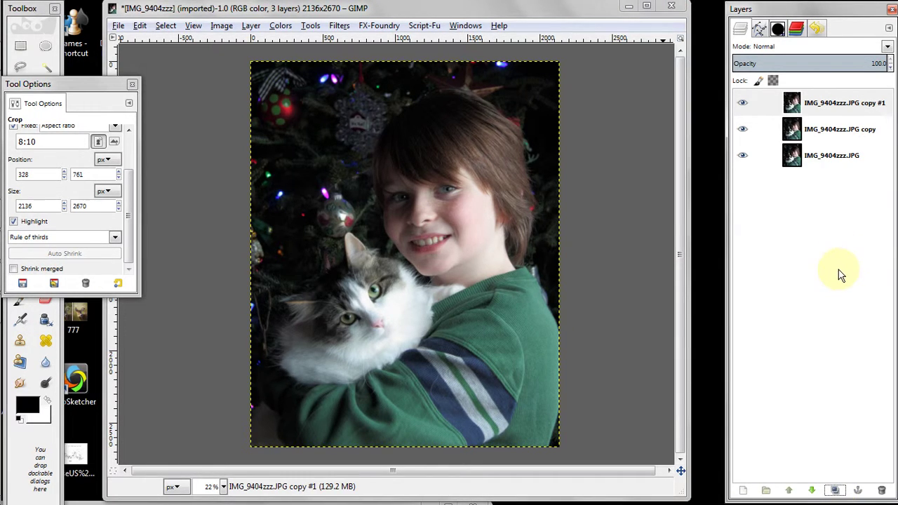
{"action": "left_click", "coordinate": [843, 105]}
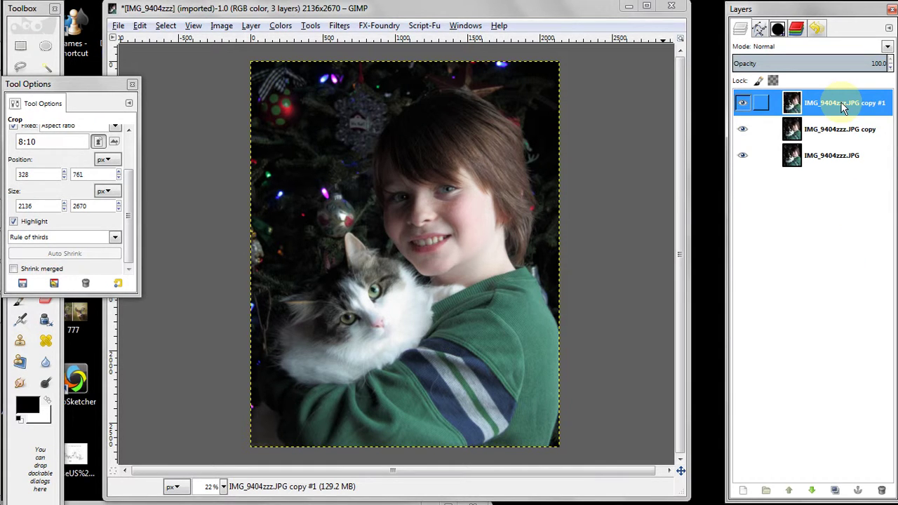
{"action": "left_click", "coordinate": [837, 133]}
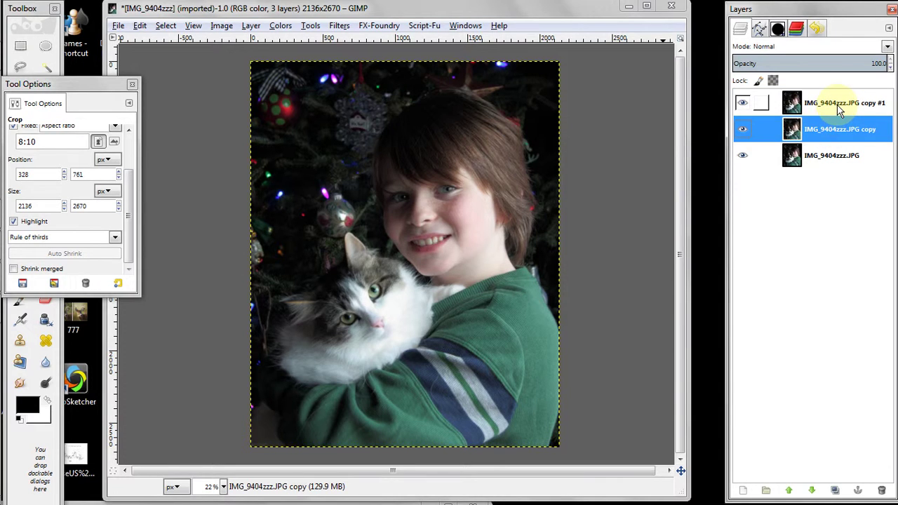
- Desaturate the top copy of the photo with the shade of gray based on Lightness
{"action": "left_click", "coordinate": [840, 108]}
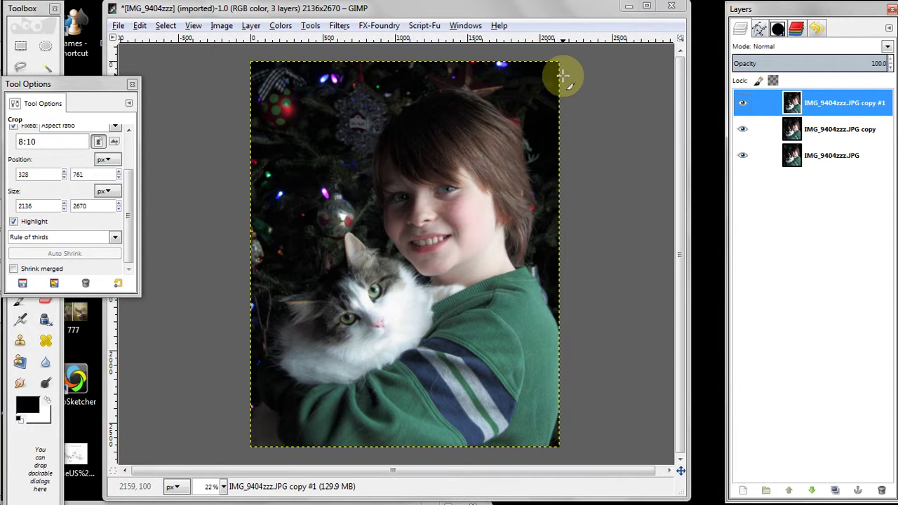
{"action": "left_click", "coordinate": [280, 28]}
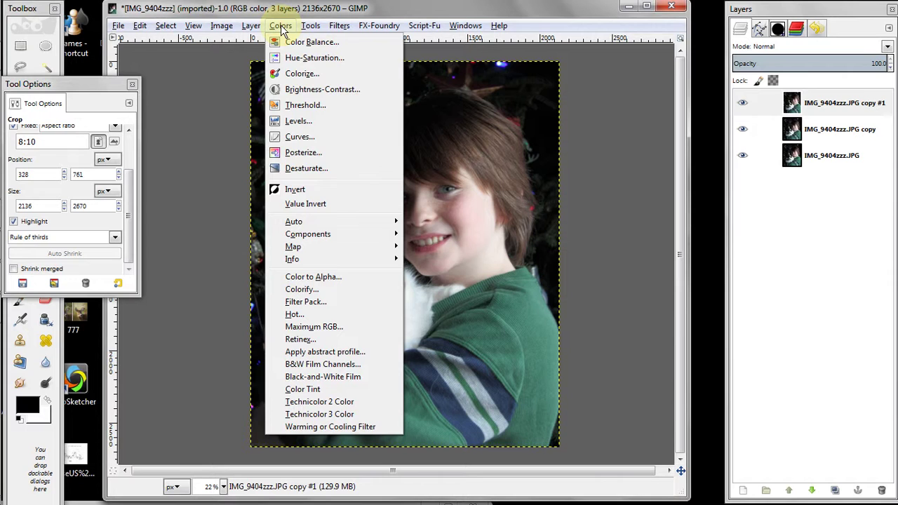
{"action": "left_click", "coordinate": [310, 172]}
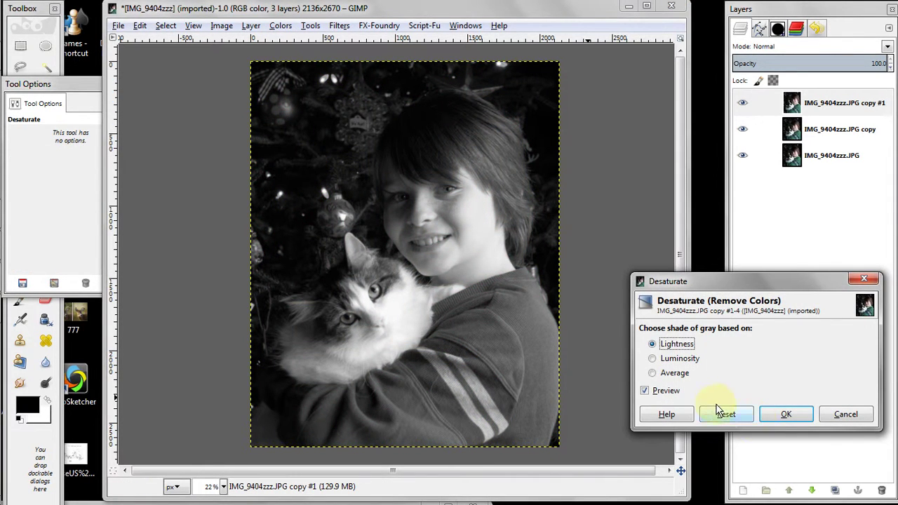
{"action": "left_click", "coordinate": [652, 359]}
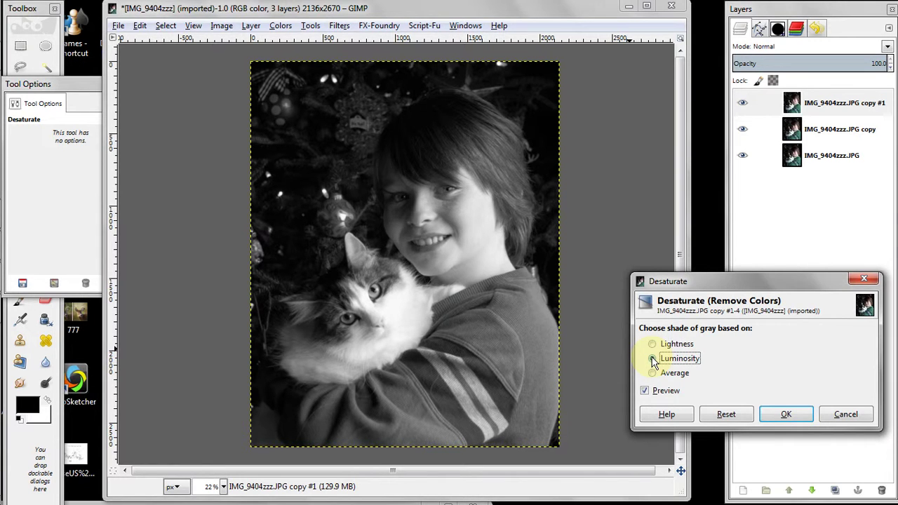
{"action": "left_click", "coordinate": [651, 345]}
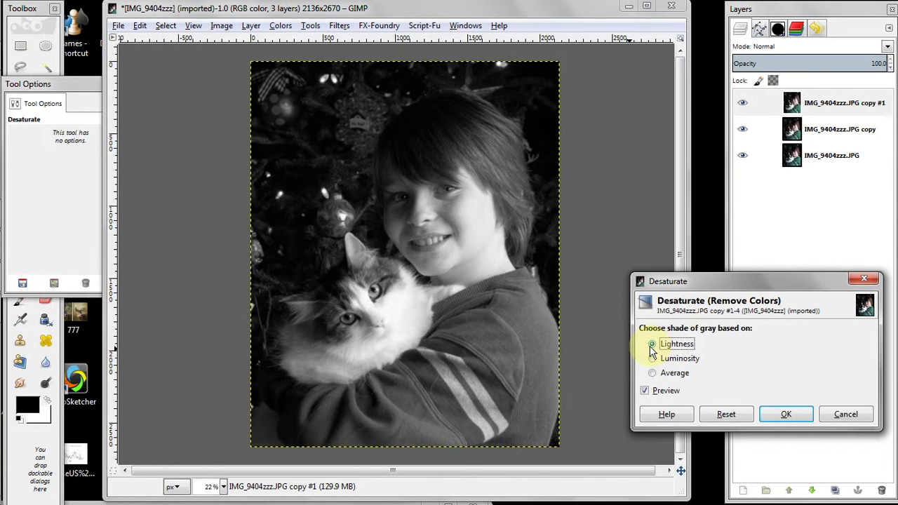
{"action": "left_click", "coordinate": [791, 414]}
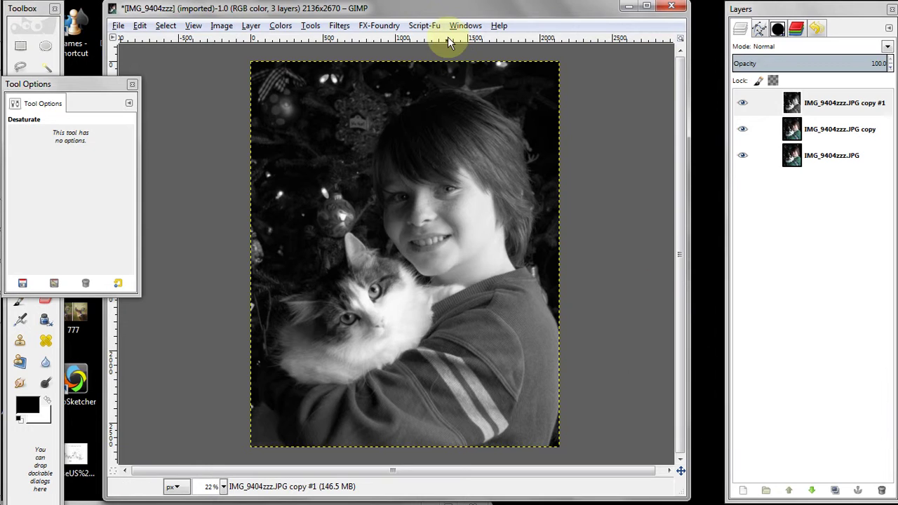
- Invert the desaturated top layer and set its blend mode to Overlay
{"action": "left_click", "coordinate": [281, 26]}
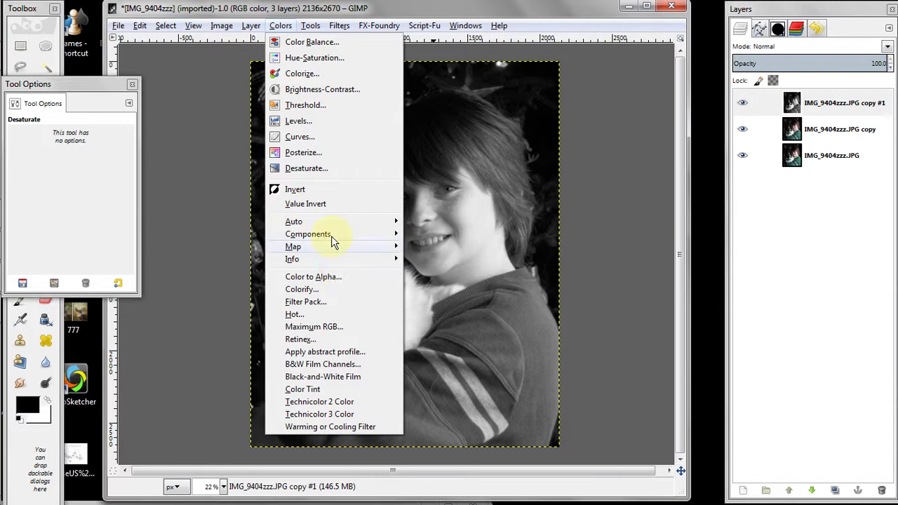
{"action": "left_click", "coordinate": [301, 189]}
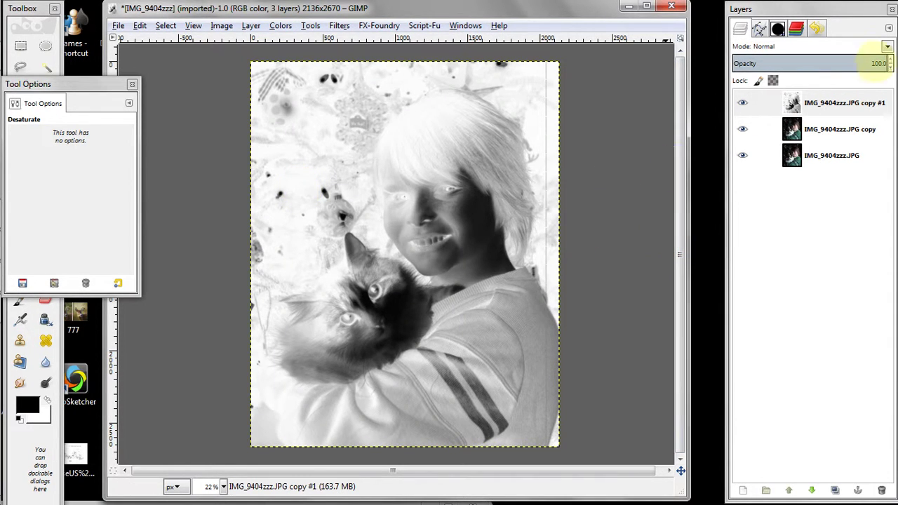
{"action": "left_click", "coordinate": [842, 107]}
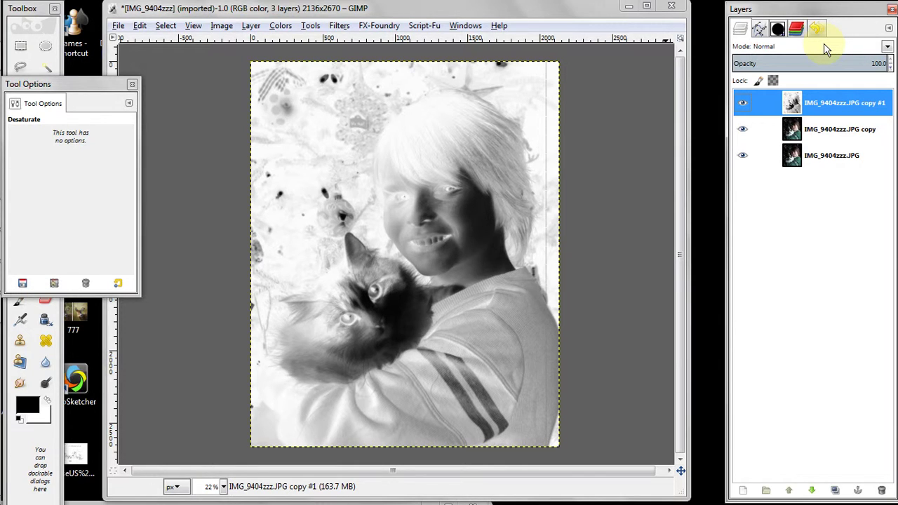
{"action": "left_click", "coordinate": [826, 48]}
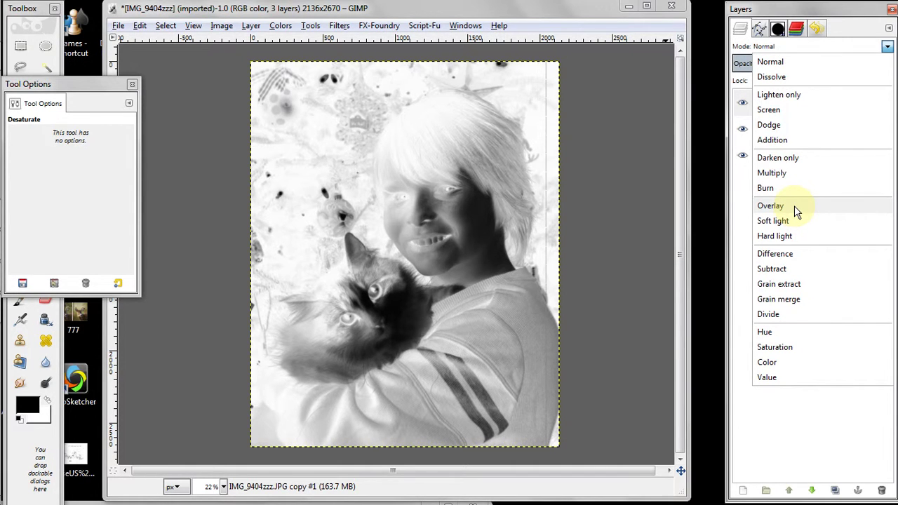
{"action": "left_click", "coordinate": [770, 206]}
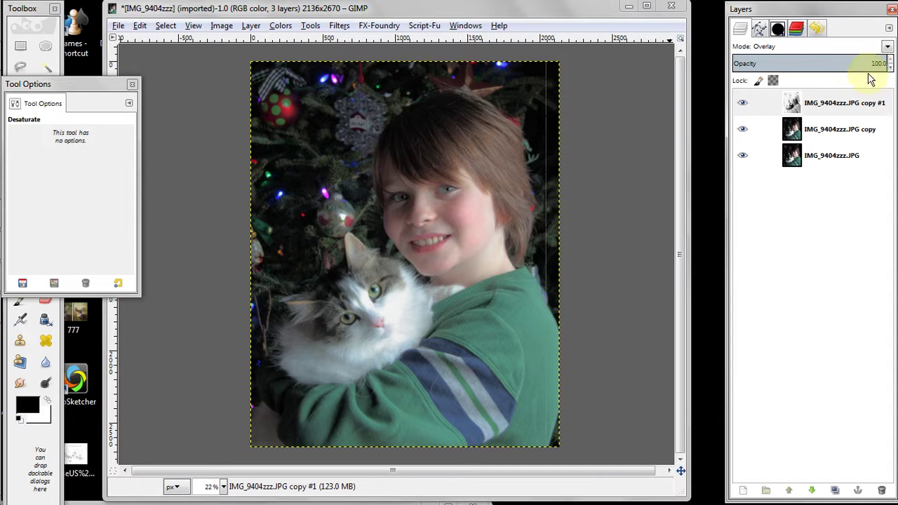
- Toggle the visibility of the two upper layers to compare the effect, ending with the top layer selected
{"action": "left_click", "coordinate": [742, 103]}
{"action": "left_click", "coordinate": [743, 104]}
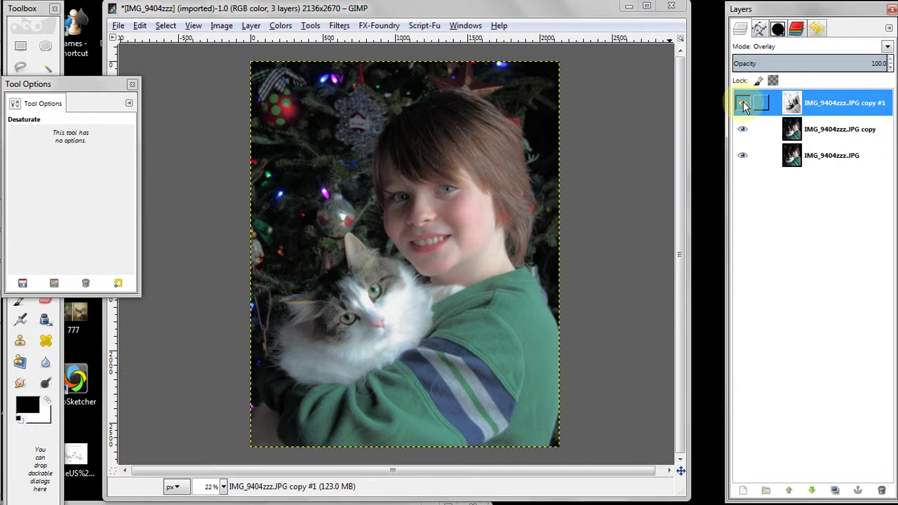
{"action": "left_click", "coordinate": [743, 127]}
{"action": "left_click", "coordinate": [744, 128]}
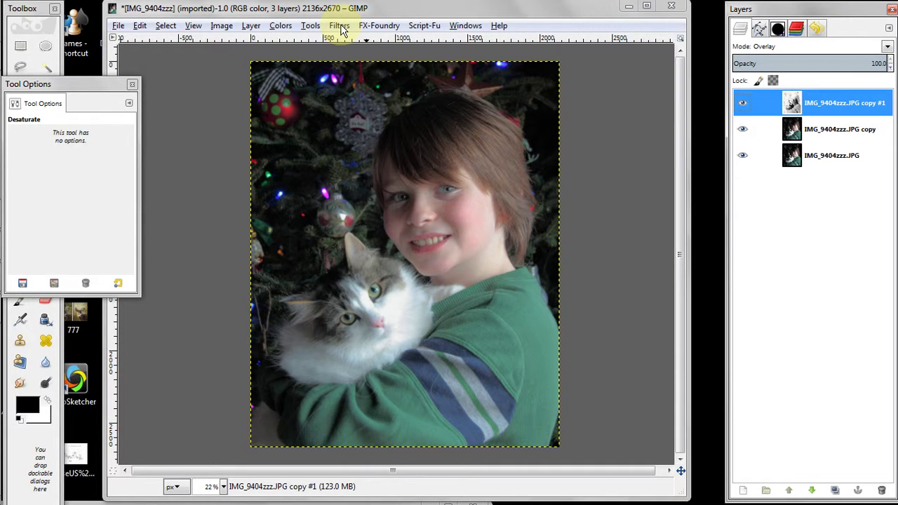
{"action": "left_click", "coordinate": [802, 98]}
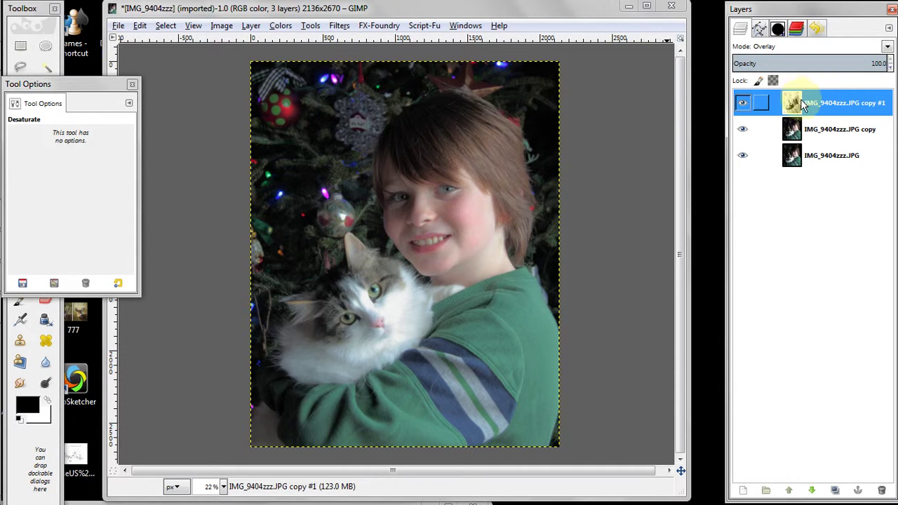
- Hide the two lower layers and apply a 15 px Gaussian Blur with the RLE method to the inverted top layer
{"action": "left_click", "coordinate": [741, 129]}
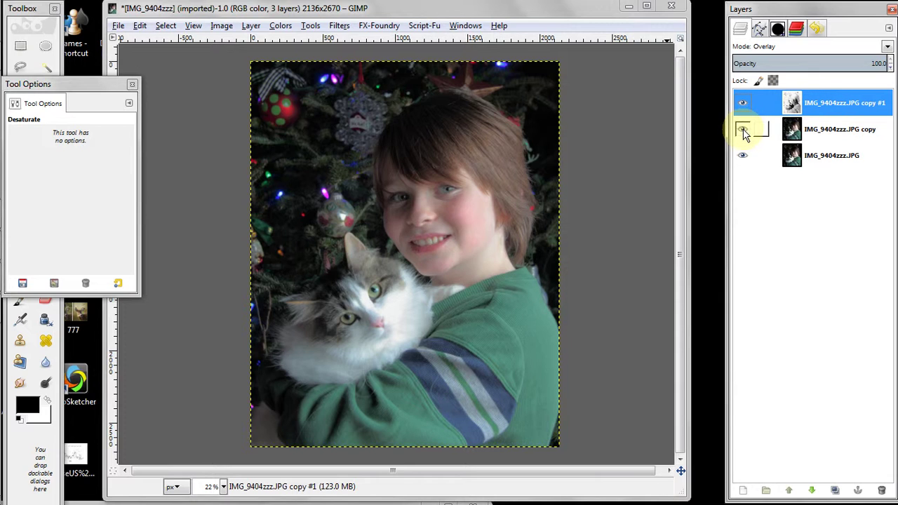
{"action": "left_click", "coordinate": [744, 155]}
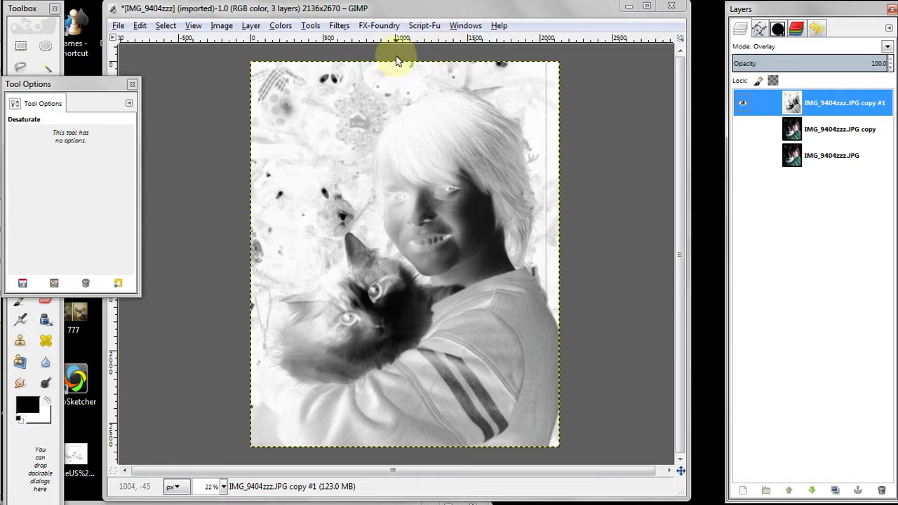
{"action": "left_click", "coordinate": [344, 31]}
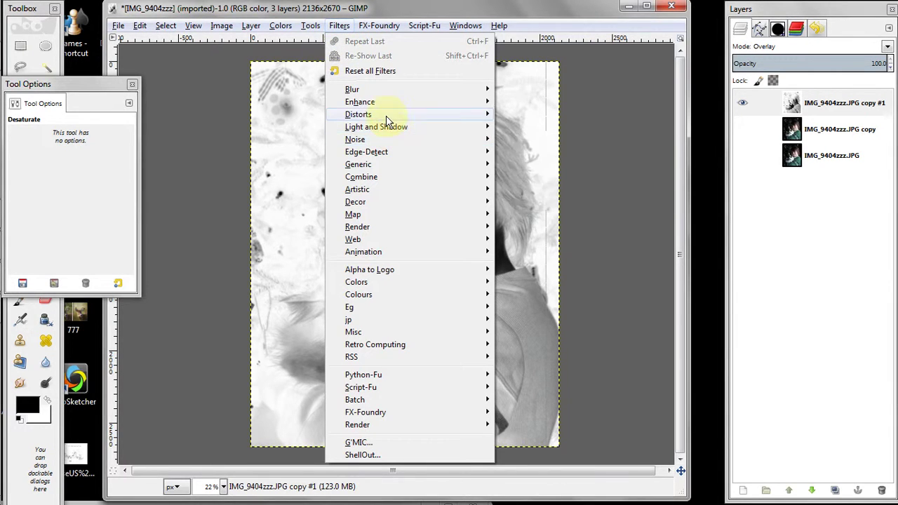
{"action": "mouse_move", "coordinate": [365, 89]}
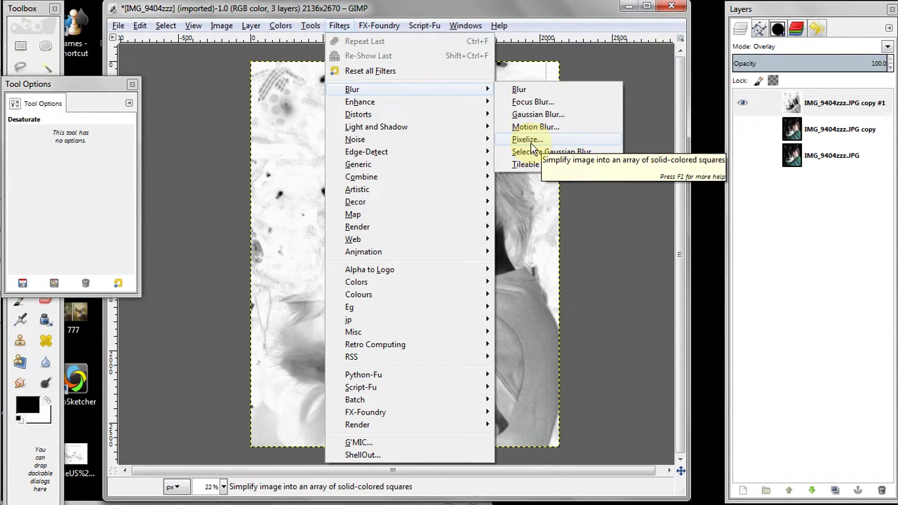
{"action": "left_click", "coordinate": [537, 116]}
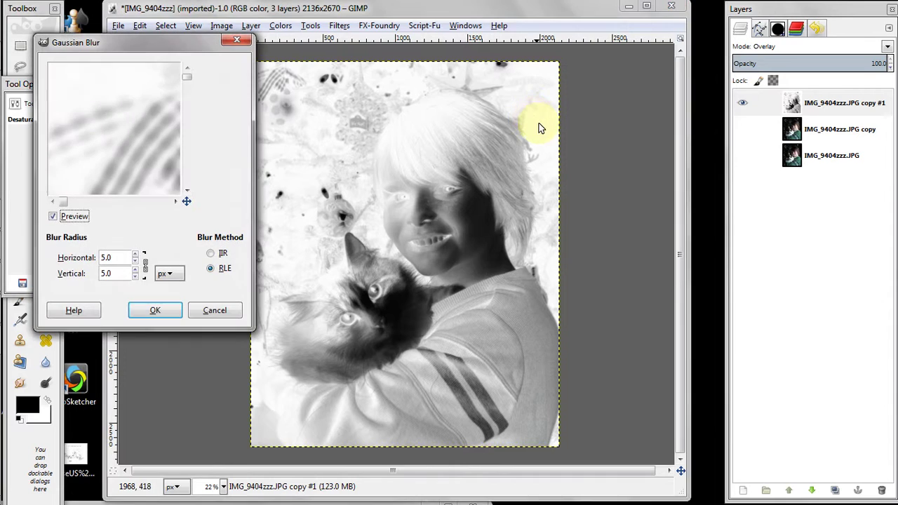
{"action": "left_click", "coordinate": [136, 255]}
{"action": "left_click", "coordinate": [136, 255]}
{"action": "left_click", "coordinate": [136, 255]}
{"action": "left_click", "coordinate": [136, 255]}
{"action": "left_click", "coordinate": [136, 254]}
{"action": "left_click", "coordinate": [136, 254]}
{"action": "left_click", "coordinate": [136, 255]}
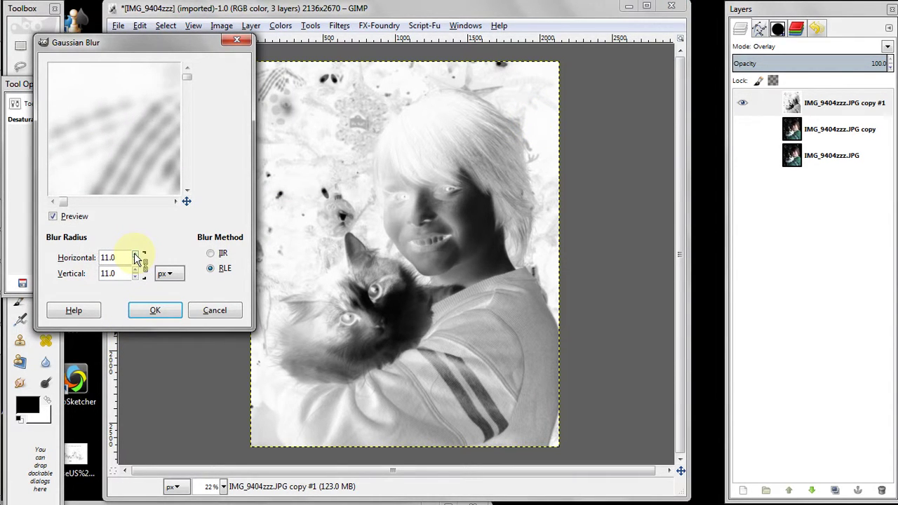
{"action": "left_click", "coordinate": [136, 254]}
{"action": "left_click", "coordinate": [136, 254]}
{"action": "left_click", "coordinate": [136, 255]}
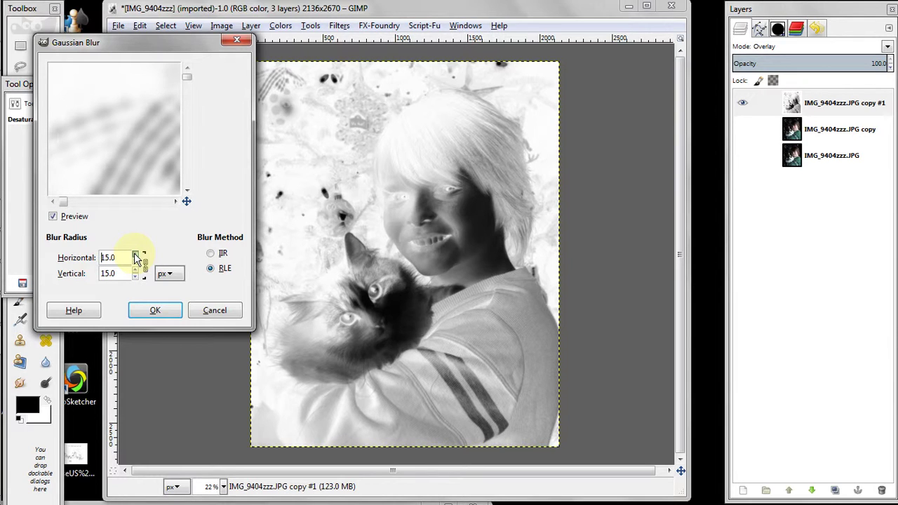
{"action": "left_click", "coordinate": [149, 317]}
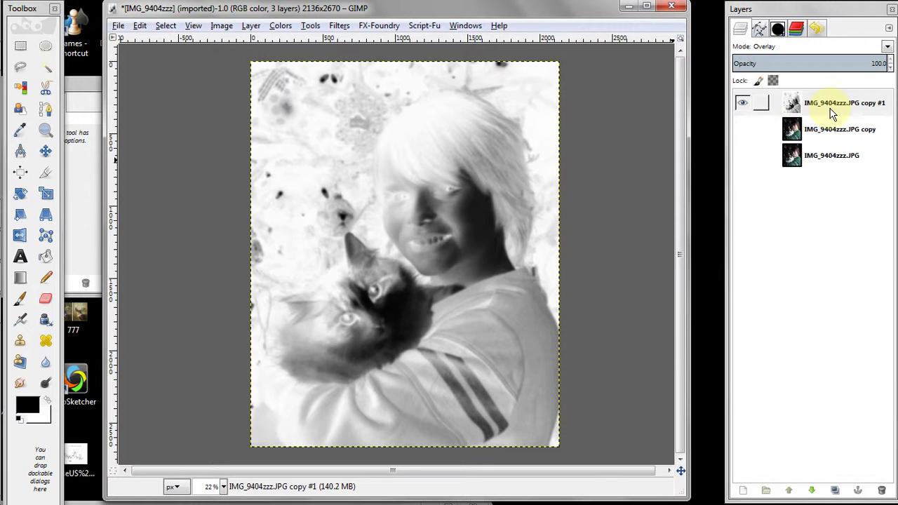
- Make the middle and original photo layers visible again, toggling the blurred top layer to check its effect
{"action": "left_click", "coordinate": [743, 130]}
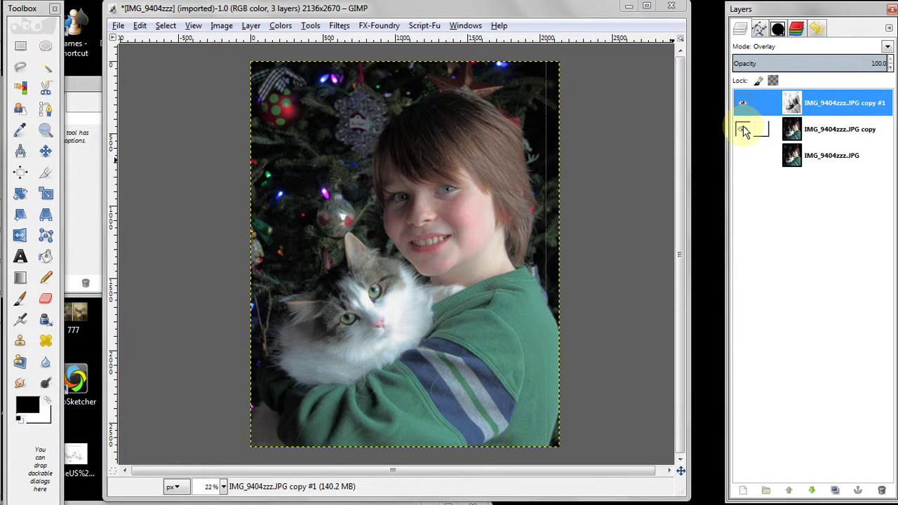
{"action": "left_click", "coordinate": [740, 101]}
{"action": "left_click", "coordinate": [742, 102]}
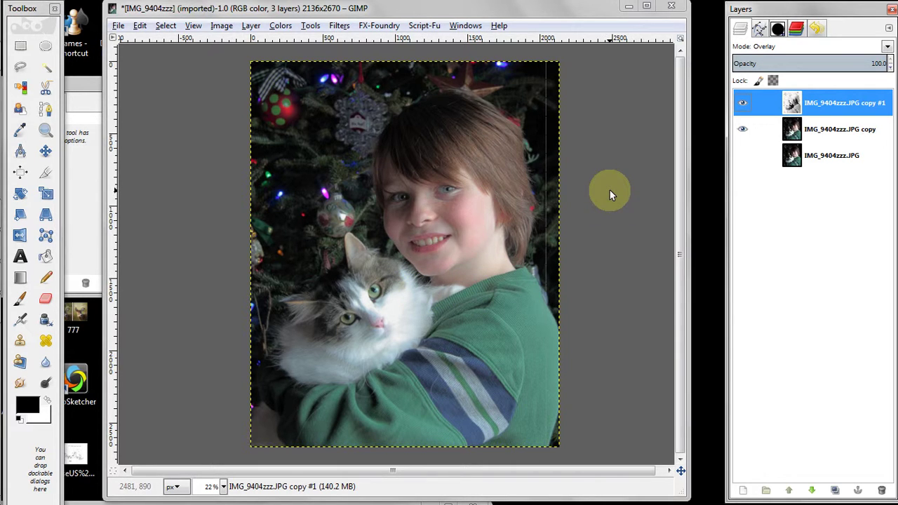
{"action": "left_click", "coordinate": [742, 155]}
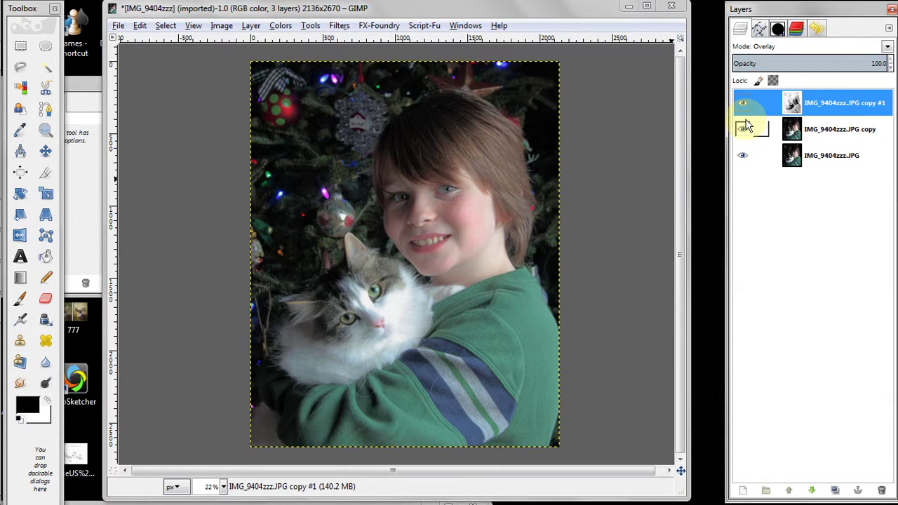
{"action": "left_click", "coordinate": [742, 156]}
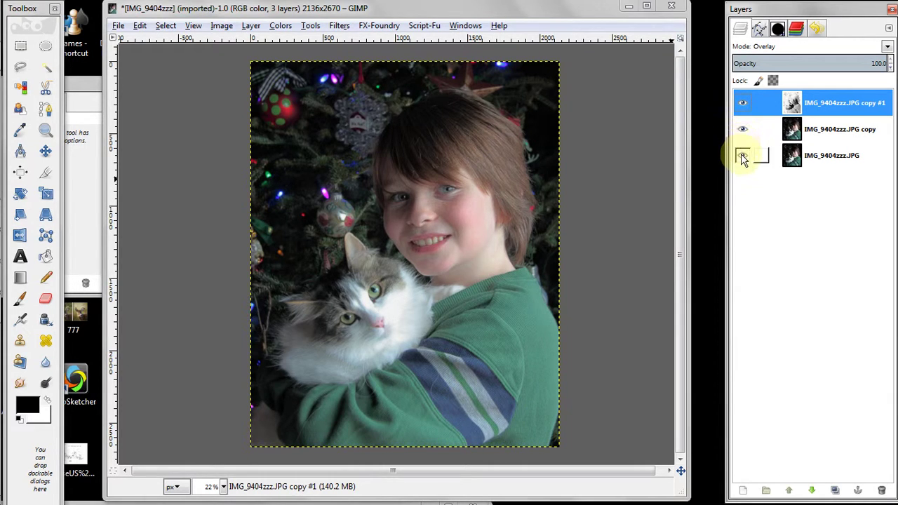
{"action": "left_click", "coordinate": [742, 156]}
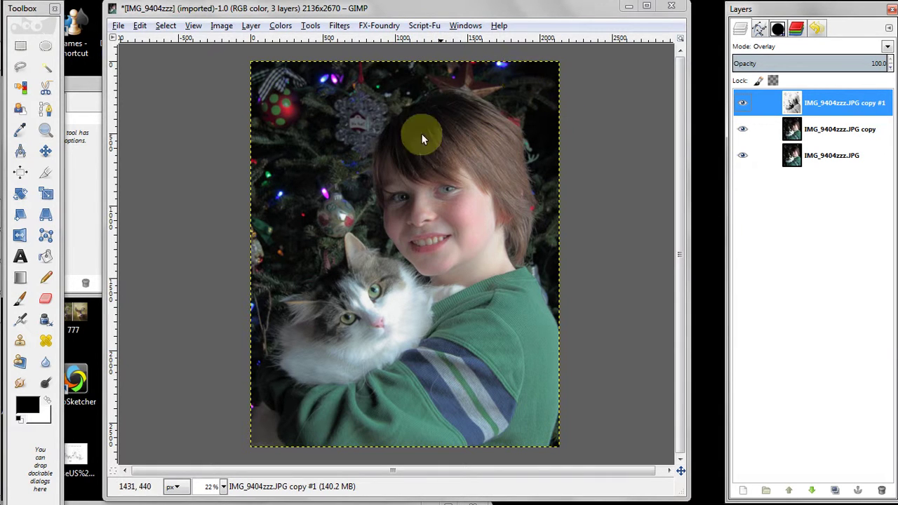
- Toggle the visibility of the top and middle layers to compare the photo with and without the blurred overlay
{"action": "left_click", "coordinate": [742, 103]}
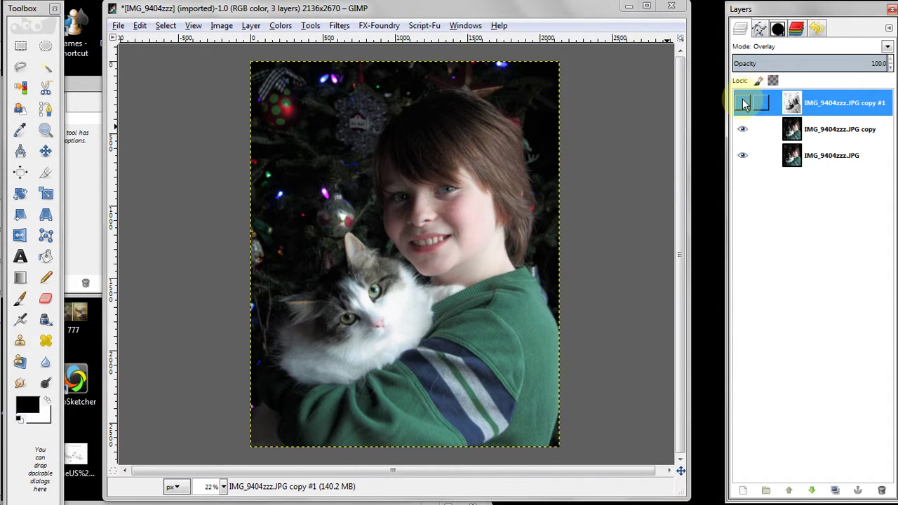
{"action": "left_click", "coordinate": [742, 103]}
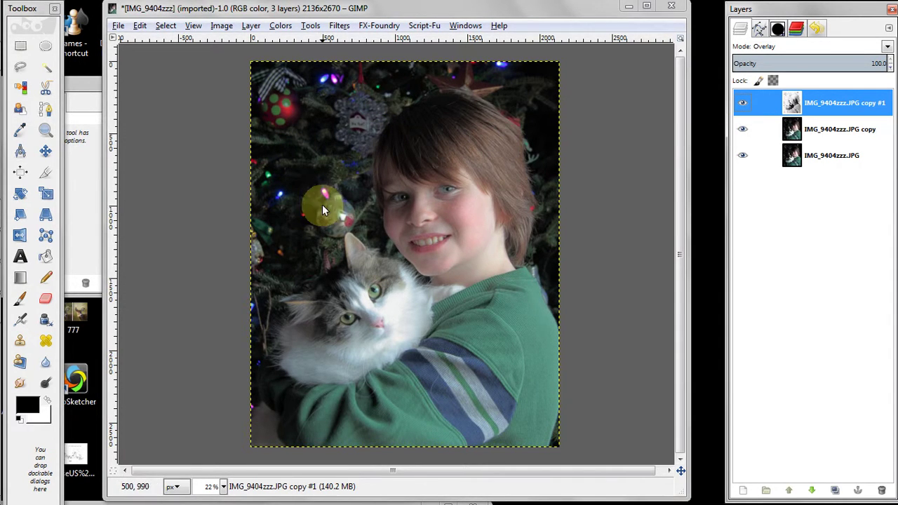
{"action": "left_click", "coordinate": [743, 130]}
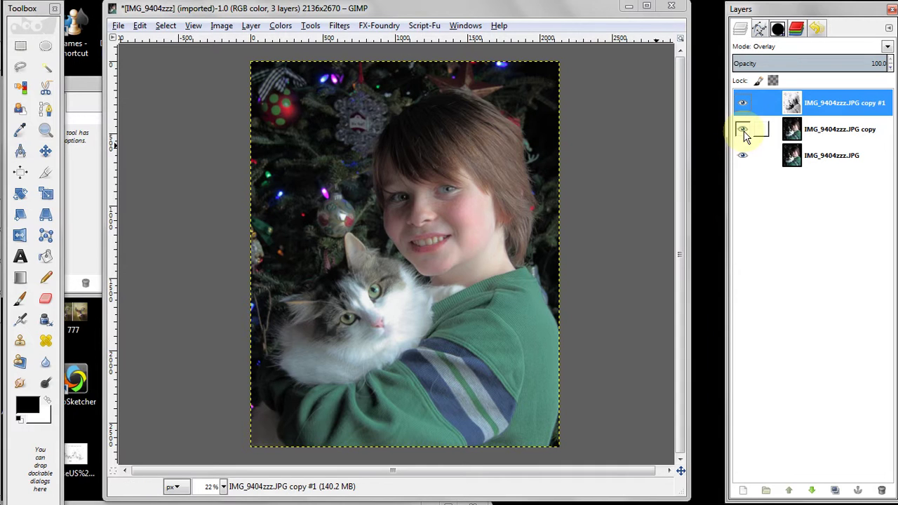
{"action": "left_click", "coordinate": [743, 130]}
{"action": "left_click", "coordinate": [742, 103]}
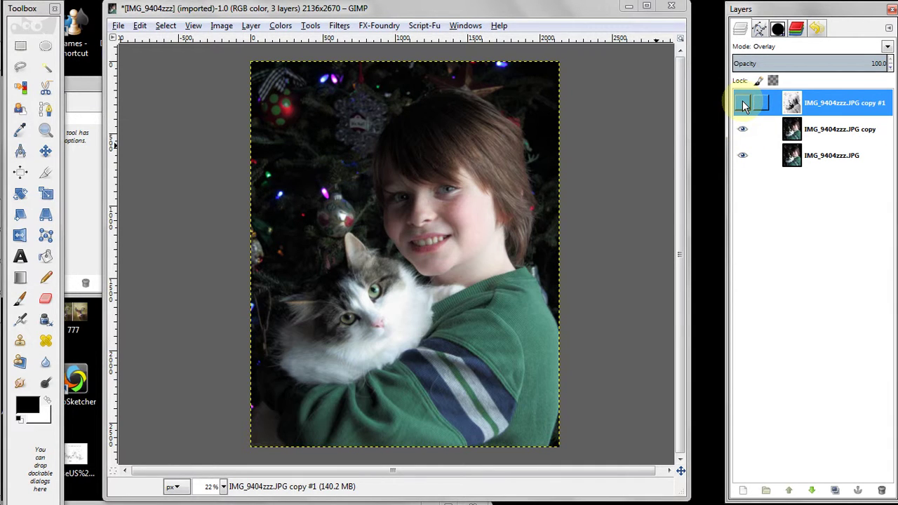
{"action": "left_click", "coordinate": [742, 103]}
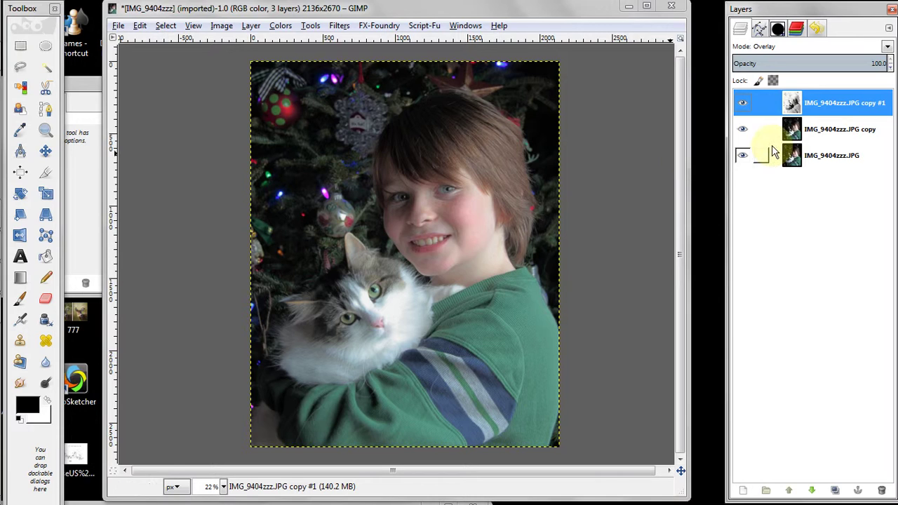
- Apply an S-shaped Value curve to the top Overlay layer with points at about x 55, y 35 and x 216, y 225
{"action": "left_click", "coordinate": [824, 136]}
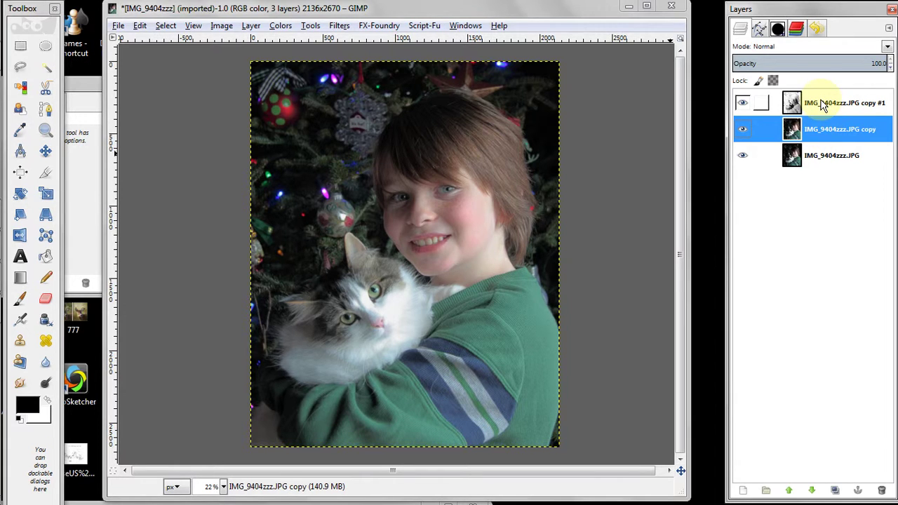
{"action": "left_click", "coordinate": [820, 101]}
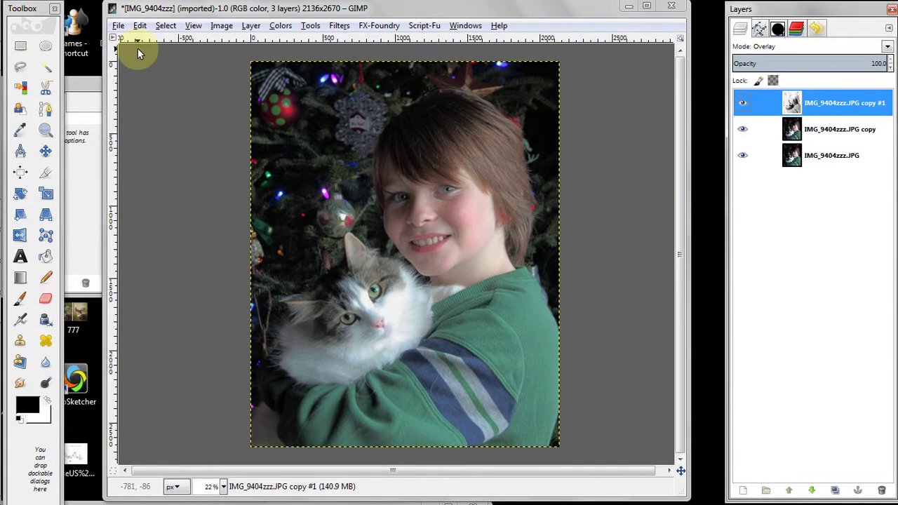
{"action": "left_click", "coordinate": [281, 26]}
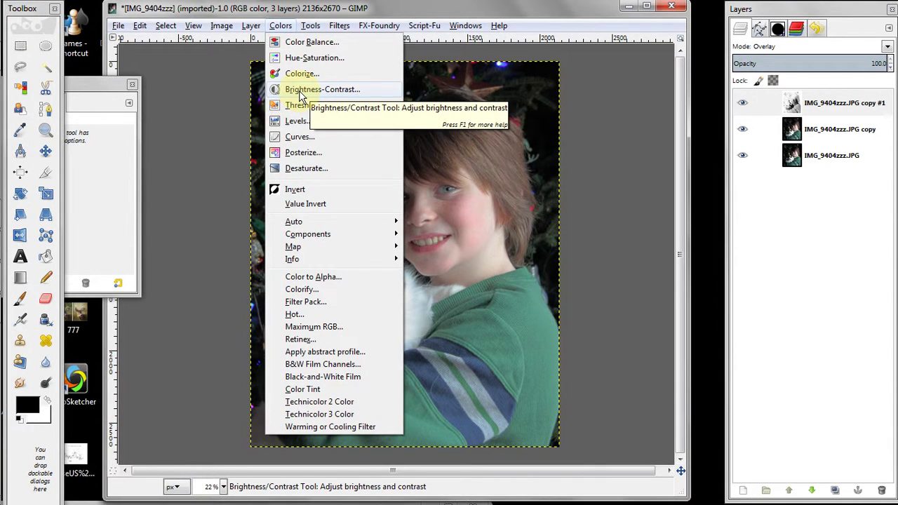
{"action": "left_click", "coordinate": [300, 136]}
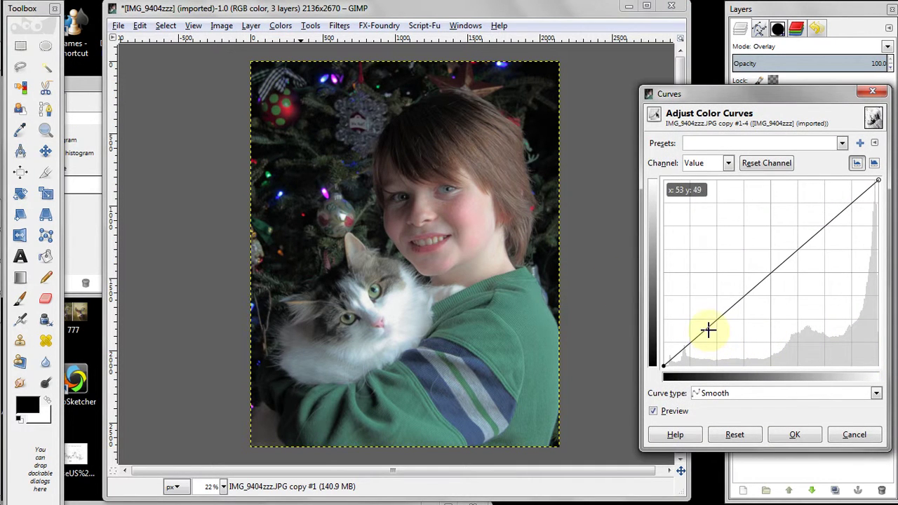
{"action": "left_click_drag", "start_coordinate": [707, 329], "coordinate": [710, 340]}
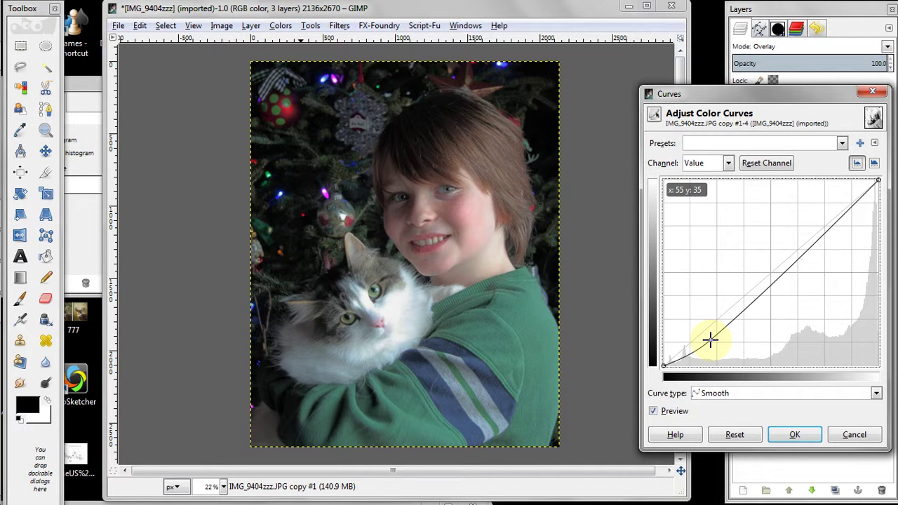
{"action": "left_click_drag", "start_coordinate": [856, 207], "coordinate": [845, 201]}
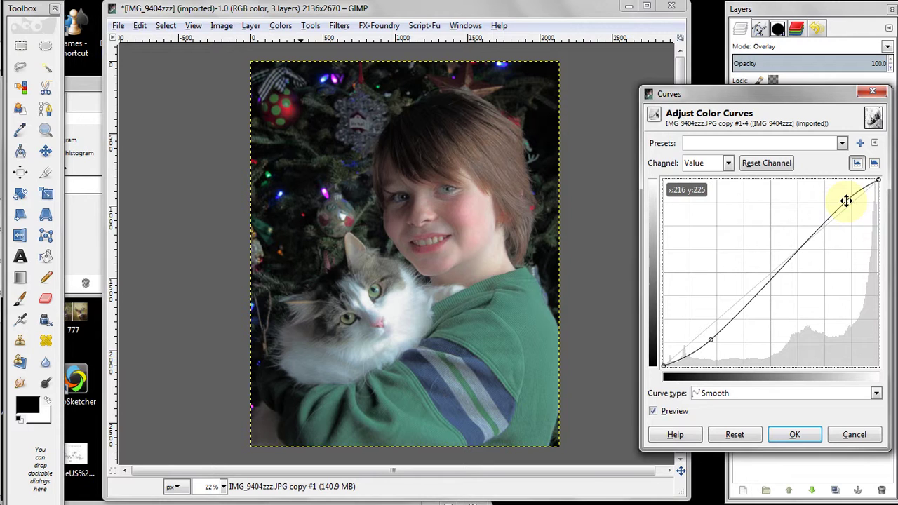
{"action": "left_click", "coordinate": [373, 294]}
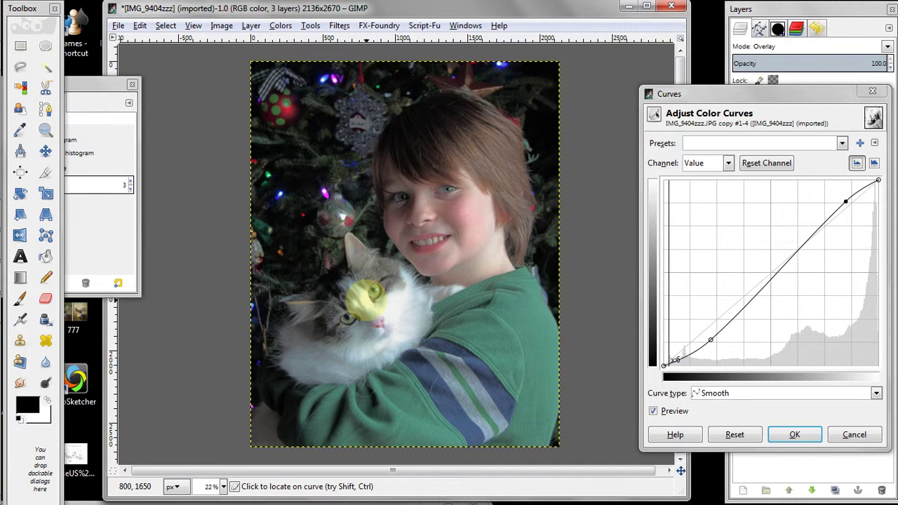
{"action": "left_click", "coordinate": [673, 360]}
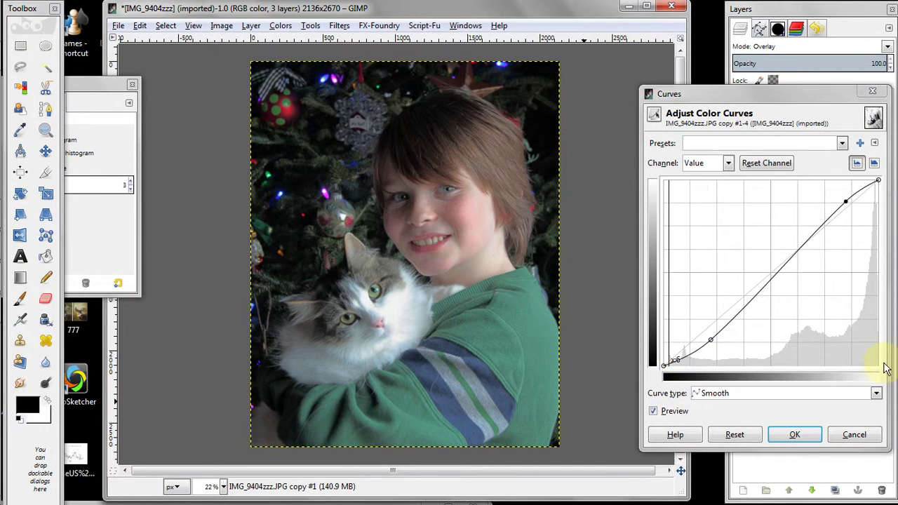
{"action": "left_click", "coordinate": [609, 354]}
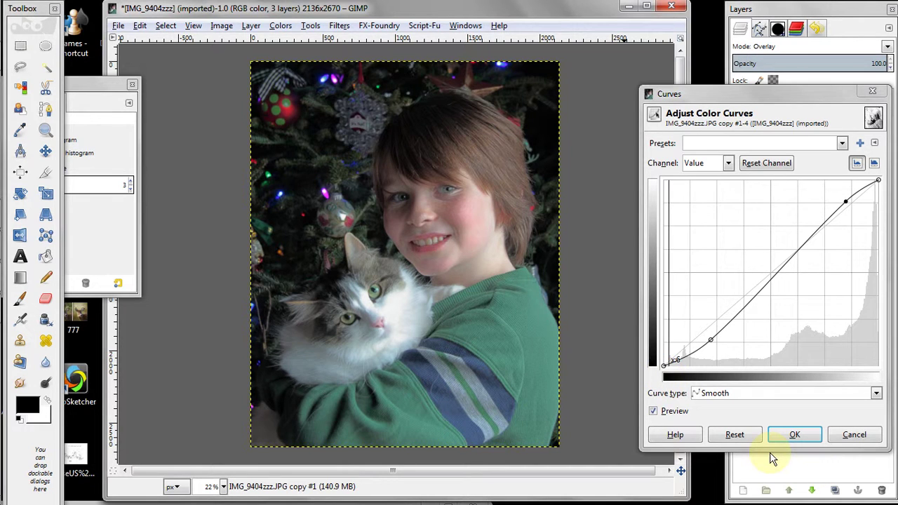
{"action": "left_click", "coordinate": [792, 435]}
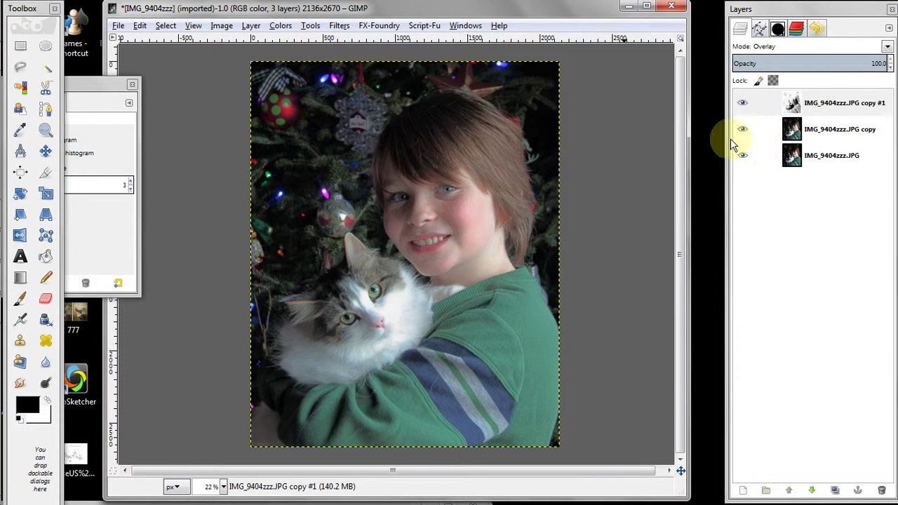
- Apply a gentle S-shaped Value curve to the middle photo copy, lowering the shadows at about x 52, y 42 and raising the highlights
{"action": "left_click", "coordinate": [845, 135]}
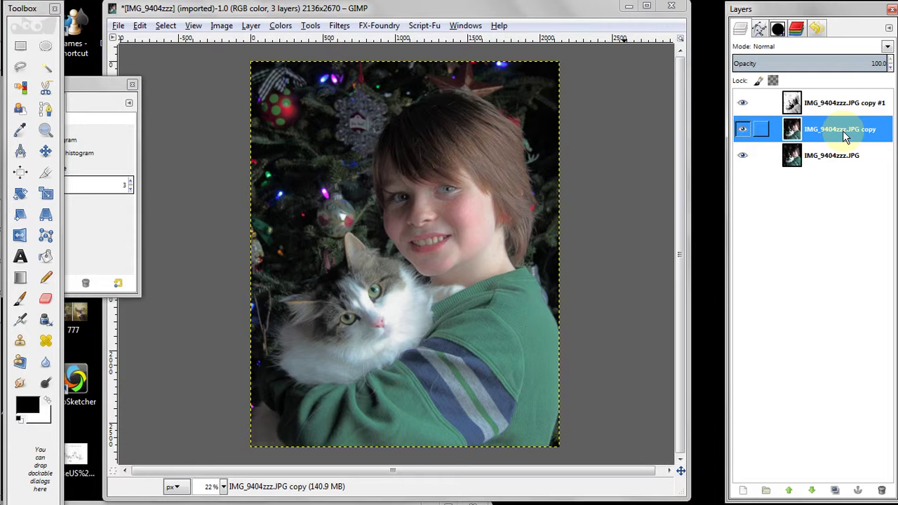
{"action": "left_click", "coordinate": [544, 153]}
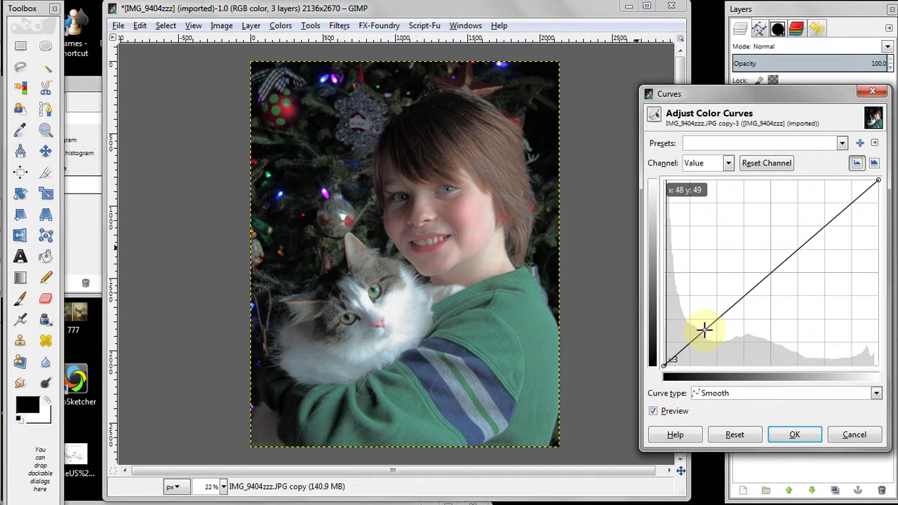
{"action": "left_click_drag", "start_coordinate": [704, 329], "coordinate": [705, 335]}
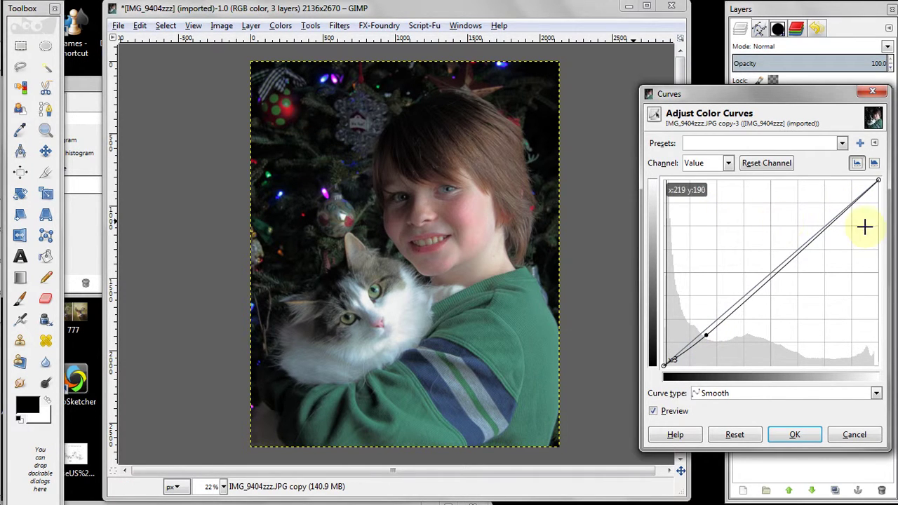
{"action": "left_click_drag", "start_coordinate": [833, 221], "coordinate": [831, 211]}
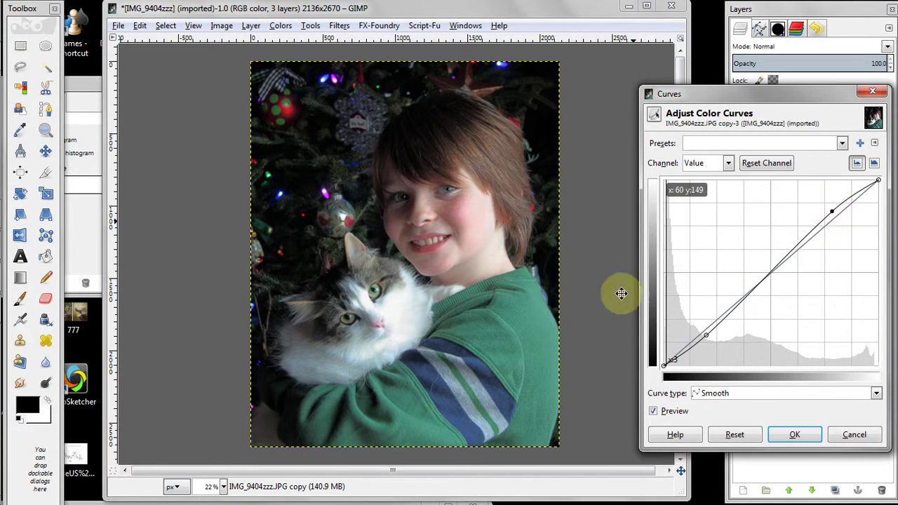
{"action": "left_click", "coordinate": [371, 293]}
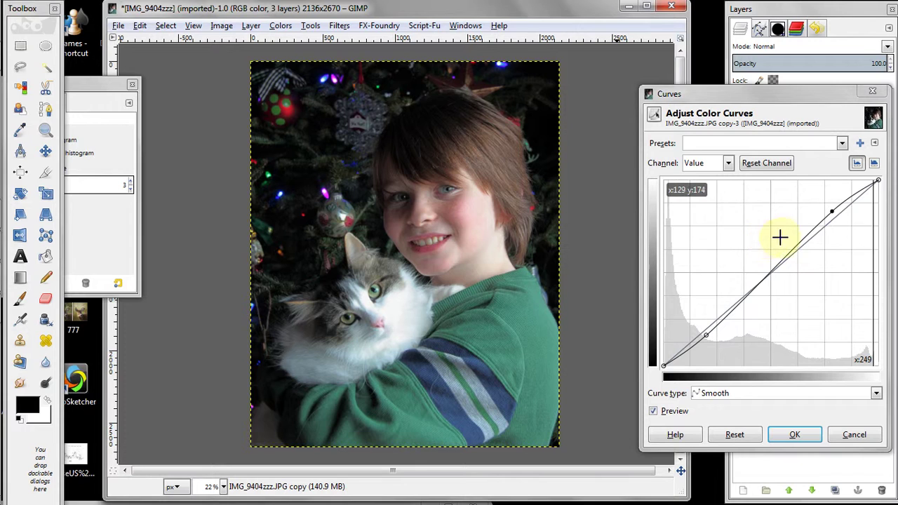
{"action": "left_click", "coordinate": [769, 281]}
{"action": "left_click", "coordinate": [706, 335]}
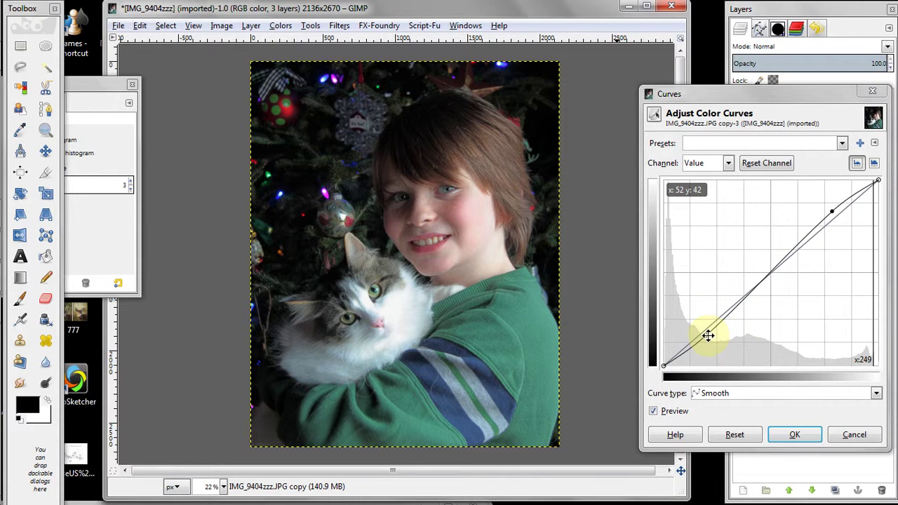
{"action": "left_click_drag", "start_coordinate": [706, 335], "coordinate": [709, 335]}
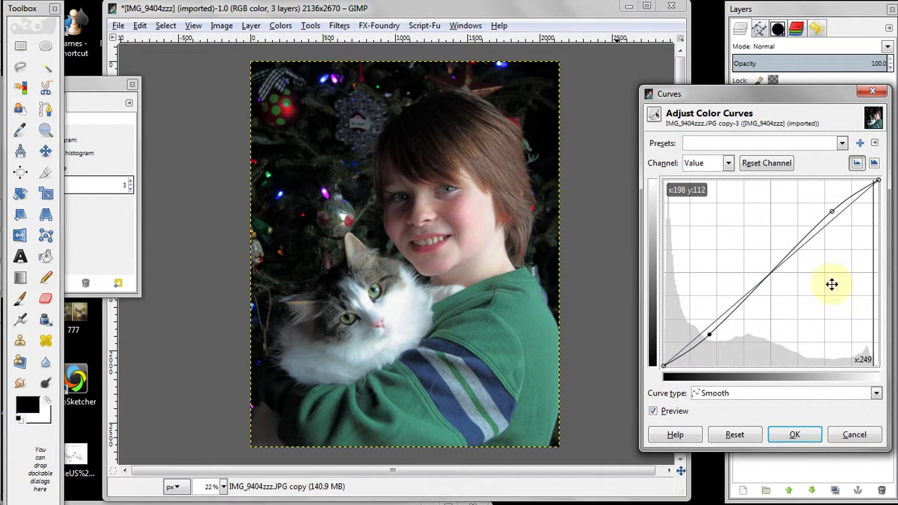
{"action": "left_click", "coordinate": [794, 434]}
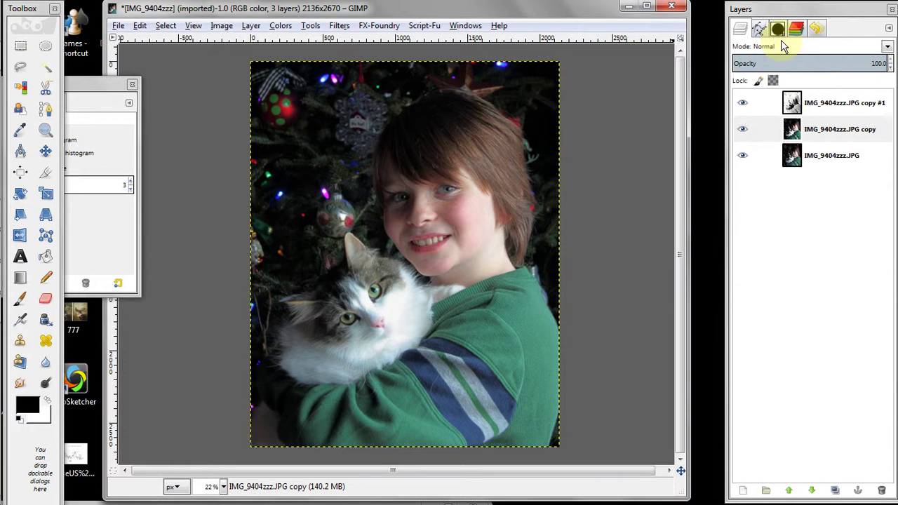
{"action": "left_click", "coordinate": [846, 105]}
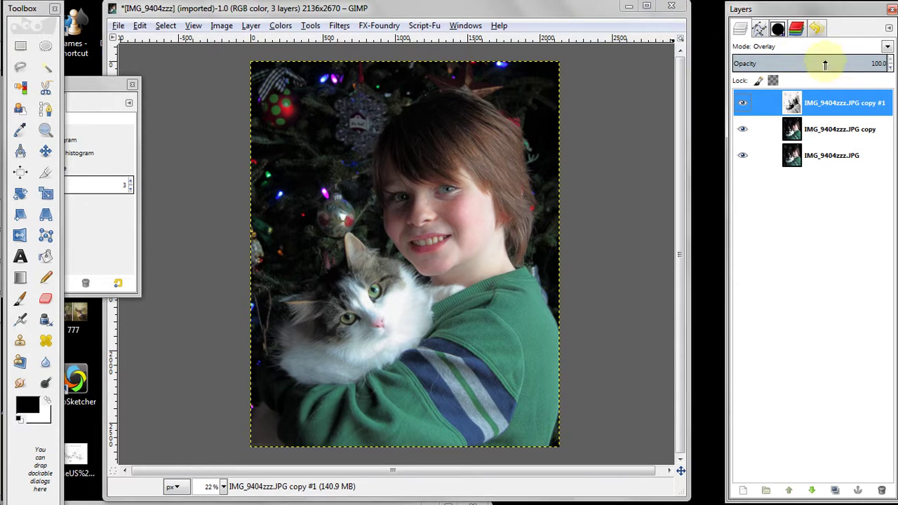
{"action": "left_click", "coordinate": [817, 133]}
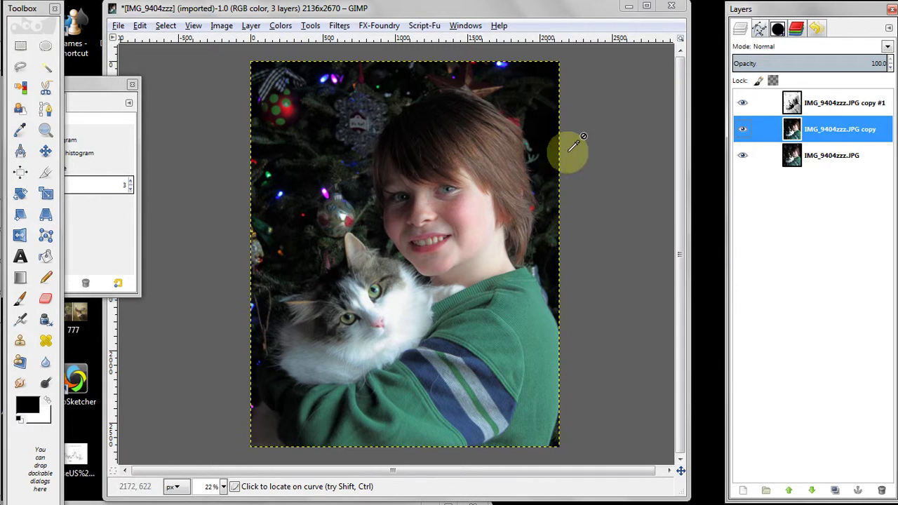
{"action": "left_click", "coordinate": [526, 136]}
{"action": "mouse_move", "coordinate": [711, 319]}
{"action": "left_mouse_down"}
{"action": "mouse_move", "coordinate": [721, 331]}
{"action": "mouse_move", "coordinate": [720, 317]}
{"action": "left_mouse_up"}
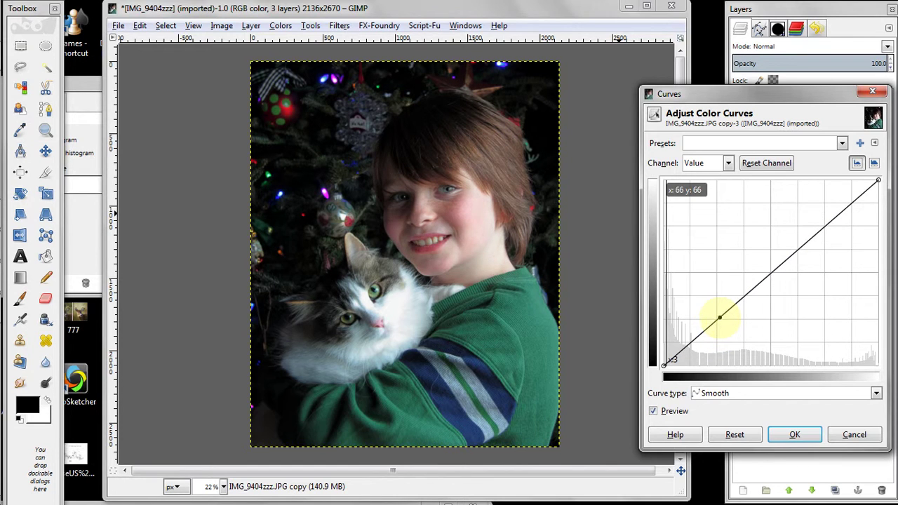
{"action": "left_click", "coordinate": [853, 434]}
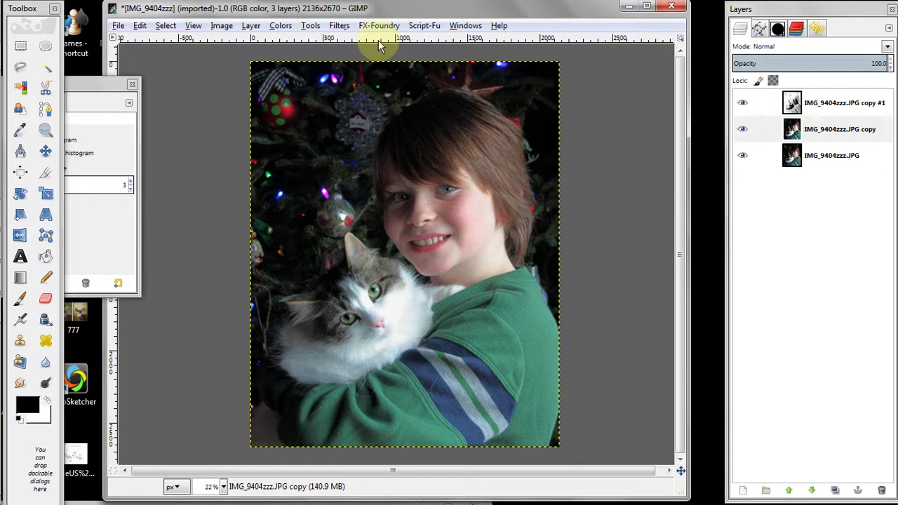
- Sharpen the middle photo copy with Unsharp Mask at radius 5.0, amount 0.50 and threshold 0
{"action": "left_click", "coordinate": [341, 27]}
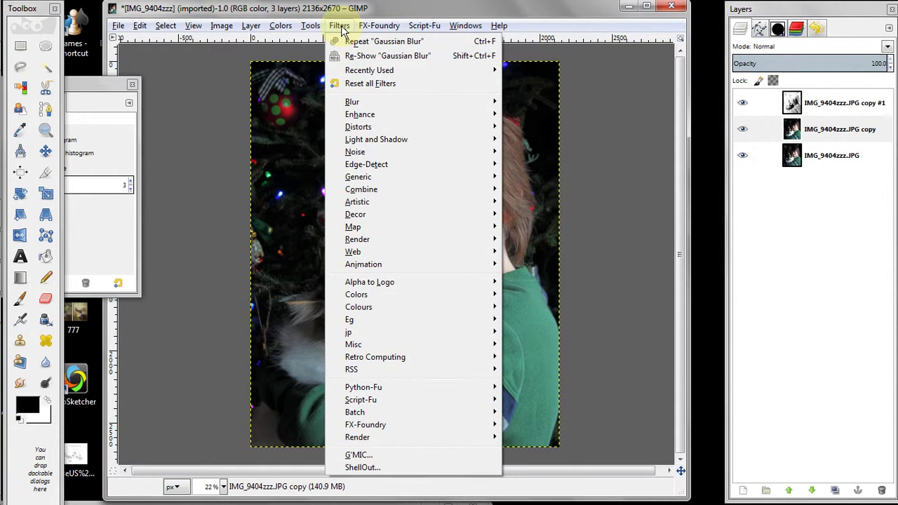
{"action": "mouse_move", "coordinate": [361, 115]}
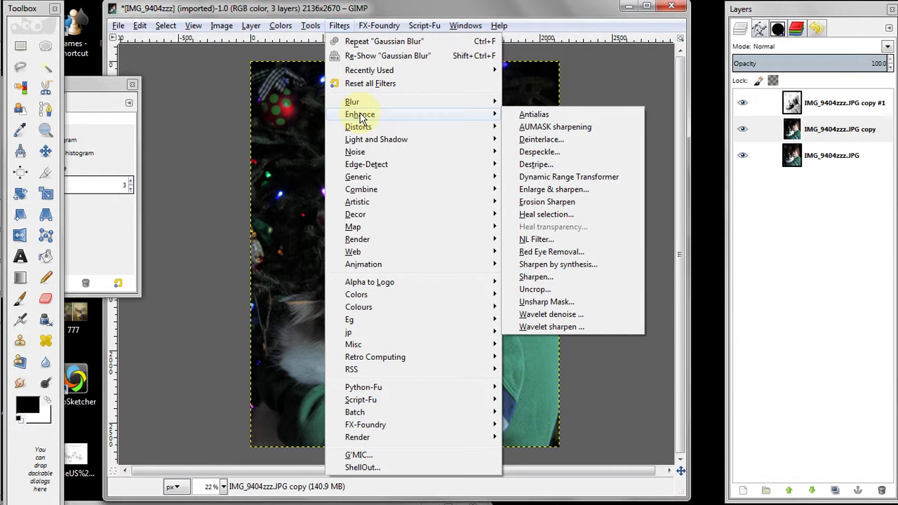
{"action": "left_click", "coordinate": [554, 303]}
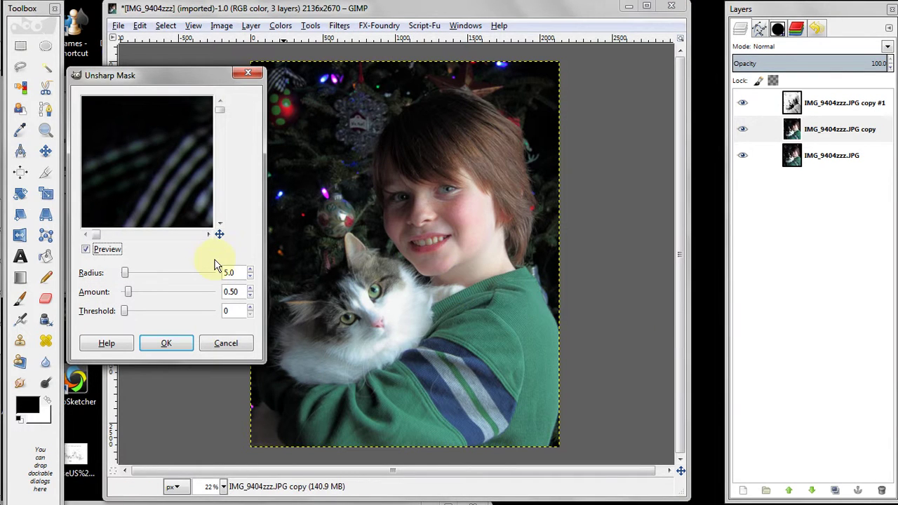
{"action": "left_click", "coordinate": [166, 344]}
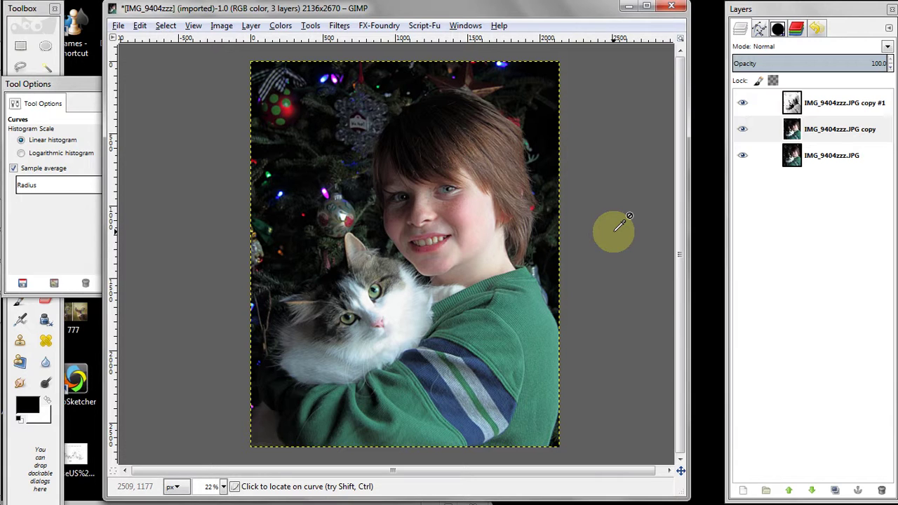
- Merge the top Overlay layer down into the photo copy and toggle the merged layer's visibility to compare it with the original
{"action": "right_click", "coordinate": [849, 106]}
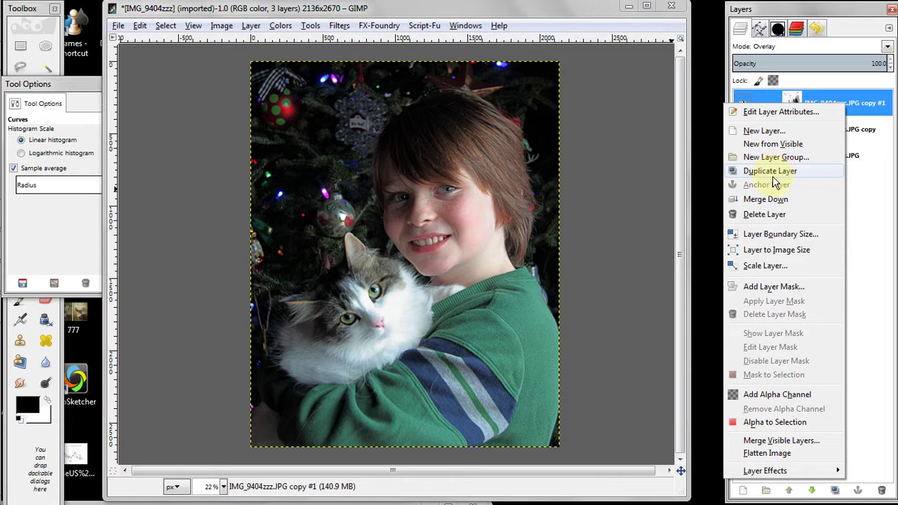
{"action": "left_click", "coordinate": [771, 200]}
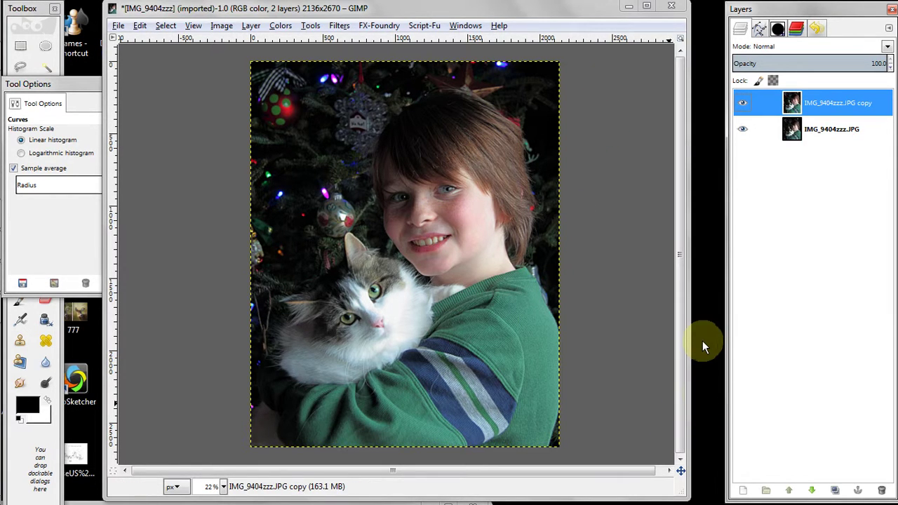
{"action": "left_click", "coordinate": [743, 103]}
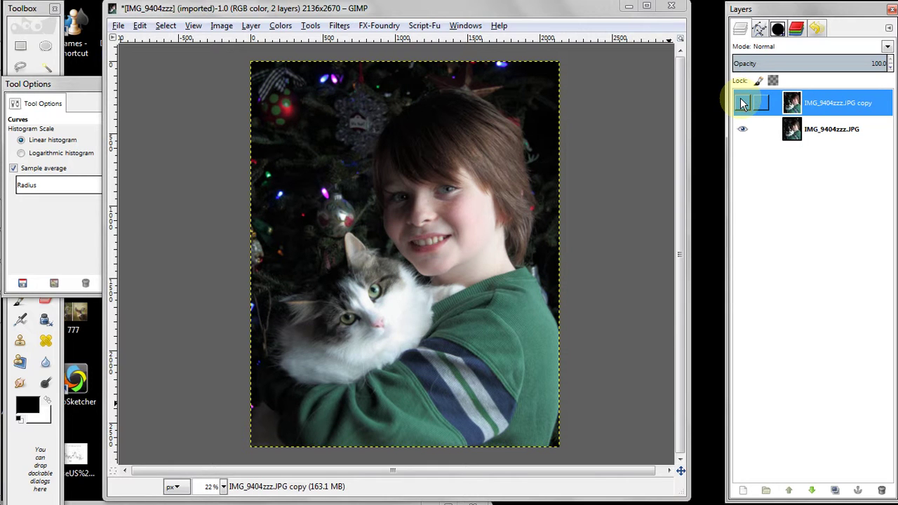
{"action": "left_click", "coordinate": [743, 103]}
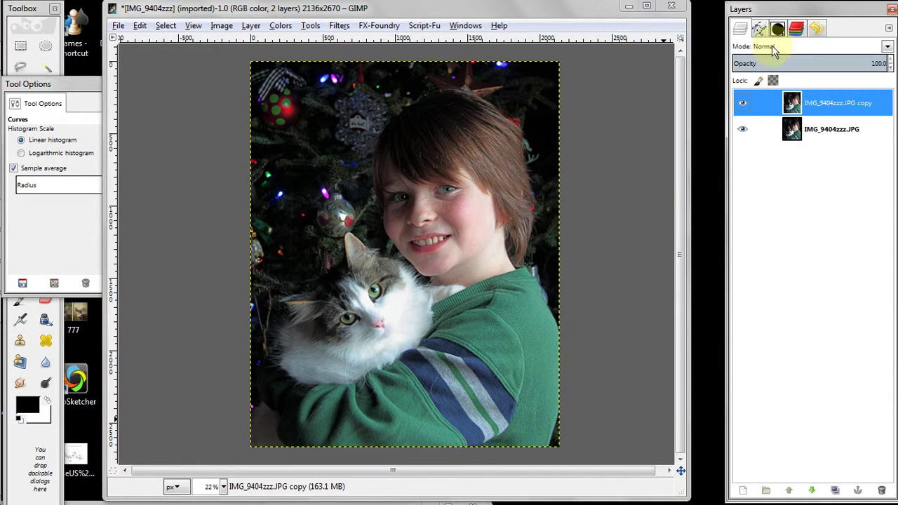
- Add a new top layer filled with the black foreground color in Soft light mode, toggling its visibility to check the darkening
{"action": "left_click", "coordinate": [743, 489]}
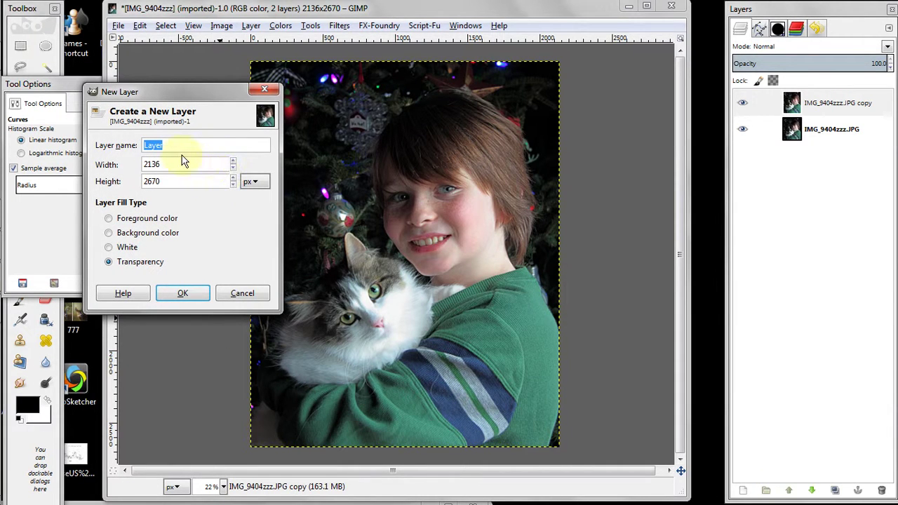
{"action": "left_click", "coordinate": [109, 219]}
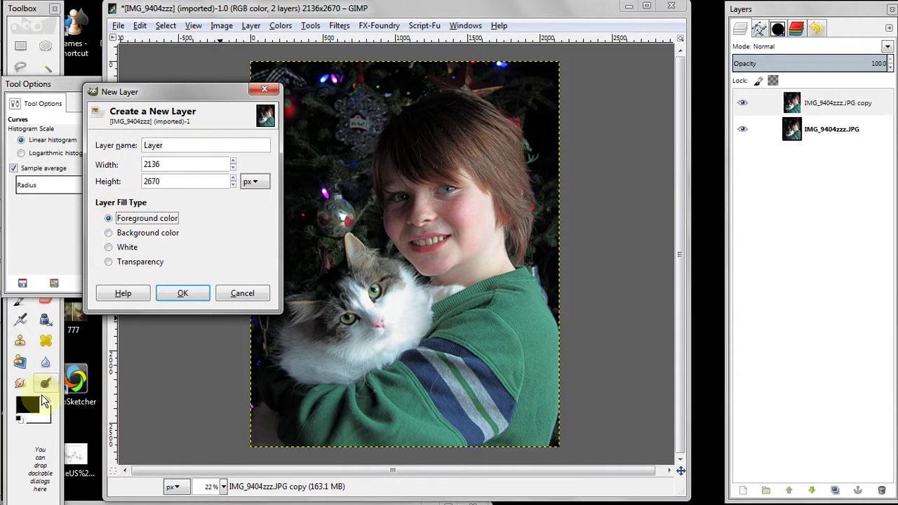
{"action": "left_click", "coordinate": [184, 293]}
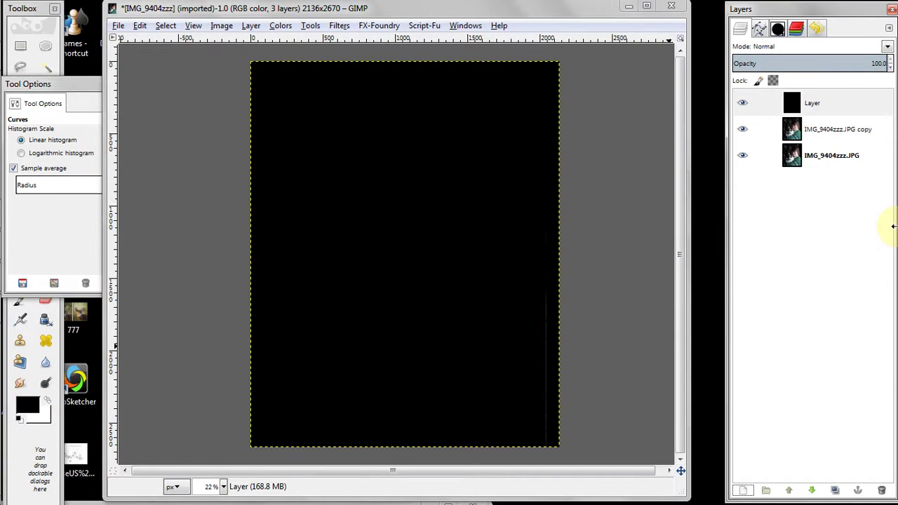
{"action": "left_click", "coordinate": [832, 47]}
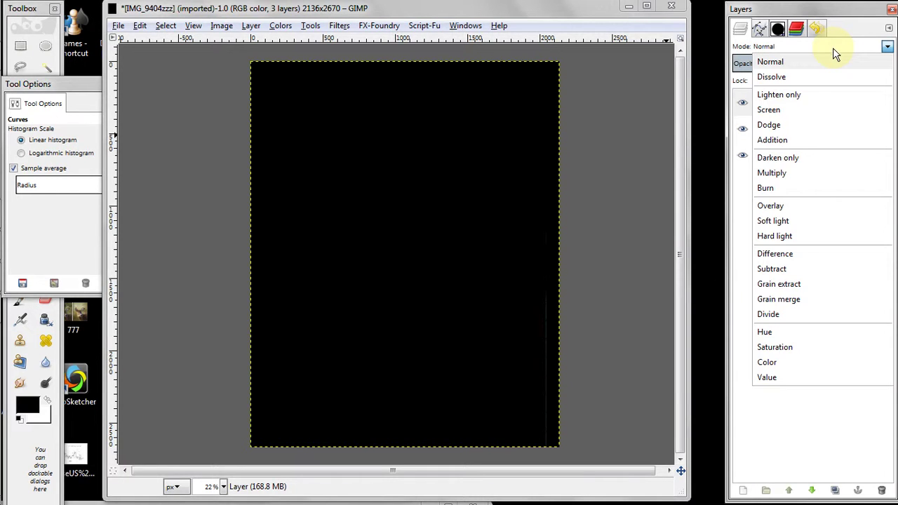
{"action": "left_click", "coordinate": [778, 221]}
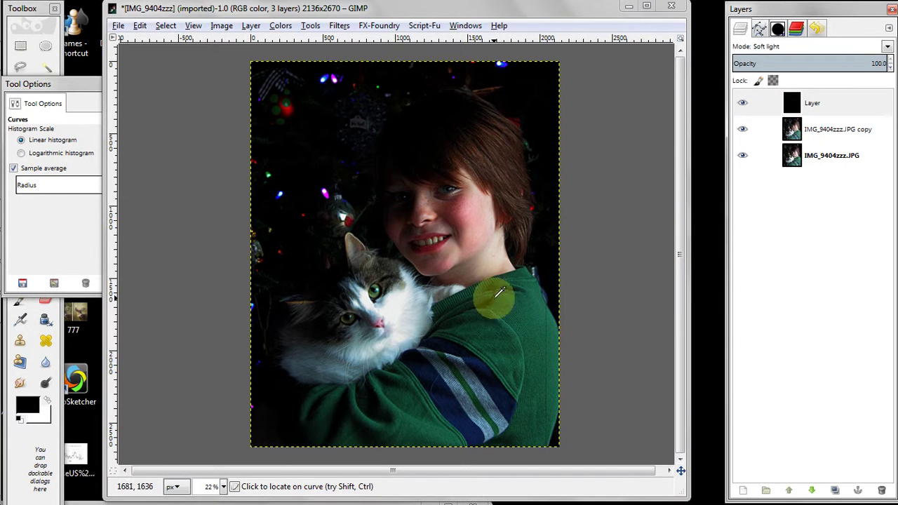
{"action": "left_click", "coordinate": [742, 104]}
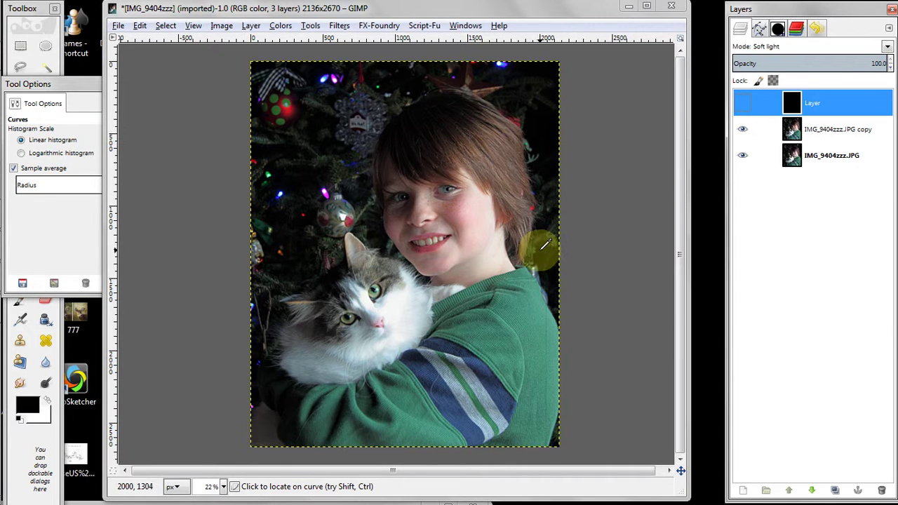
{"action": "left_click", "coordinate": [744, 103]}
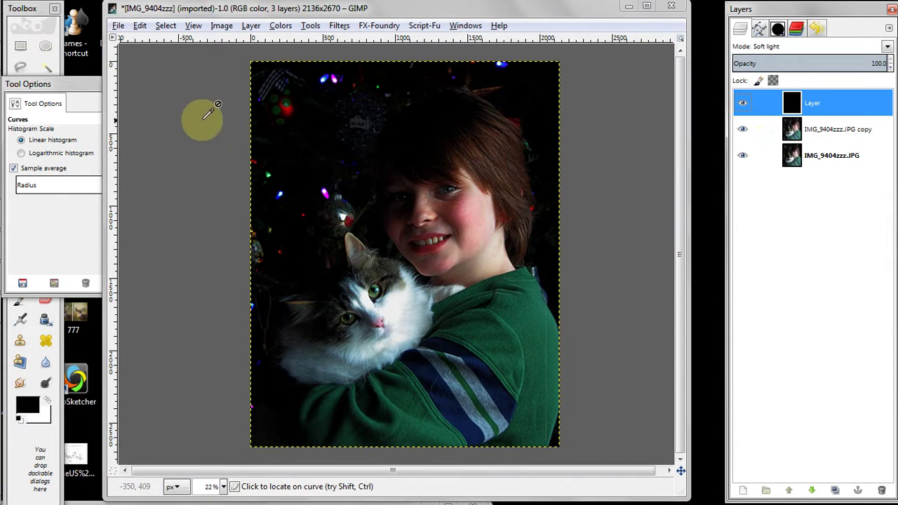
- Draw a Free Select outline around the boy's head, the cat and the upper background, cutting across the sleeve and excluding the lower sweater
{"action": "left_click", "coordinate": [24, 67]}
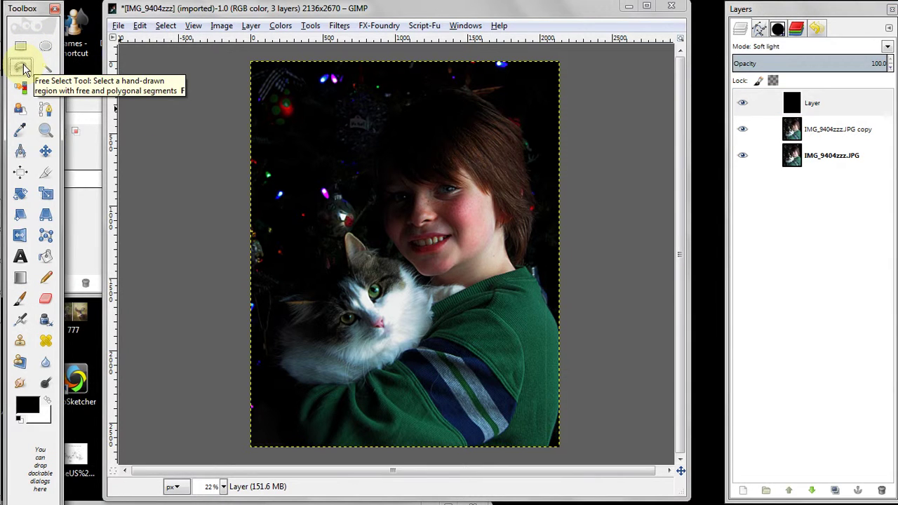
{"action": "double_click", "coordinate": [24, 67]}
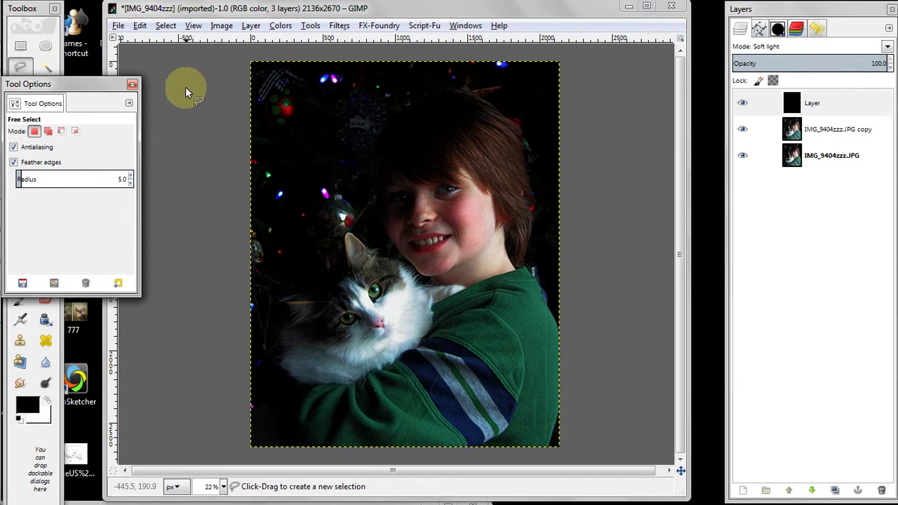
{"action": "left_click", "coordinate": [242, 85]}
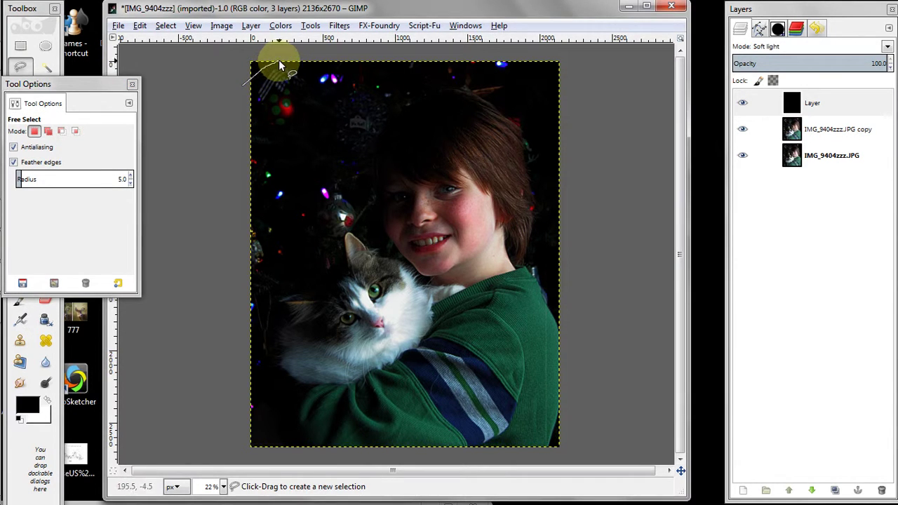
{"action": "mouse_move", "coordinate": [279, 62]}
{"action": "left_mouse_down"}
{"action": "mouse_move", "coordinate": [300, 51]}
{"action": "mouse_move", "coordinate": [348, 55]}
{"action": "left_mouse_up"}
{"action": "left_click_drag", "start_coordinate": [390, 52], "coordinate": [518, 54]}
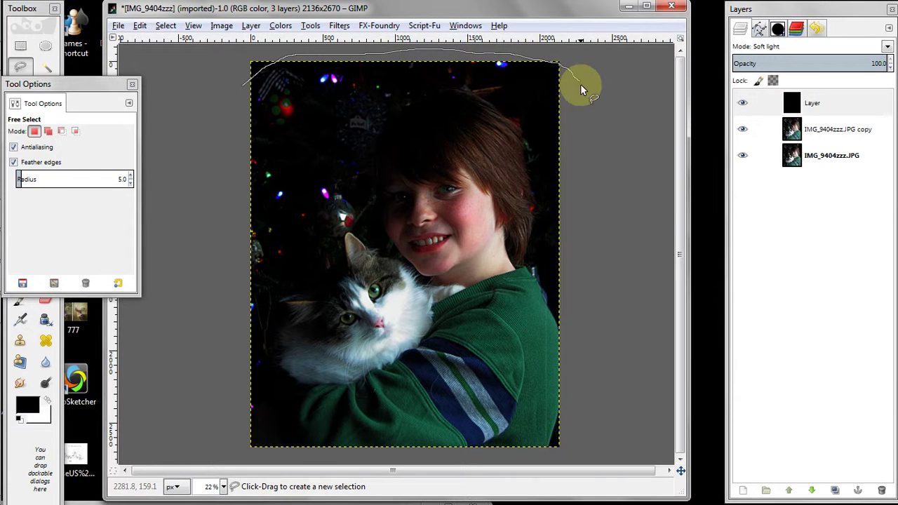
{"action": "left_click_drag", "start_coordinate": [589, 101], "coordinate": [600, 191]}
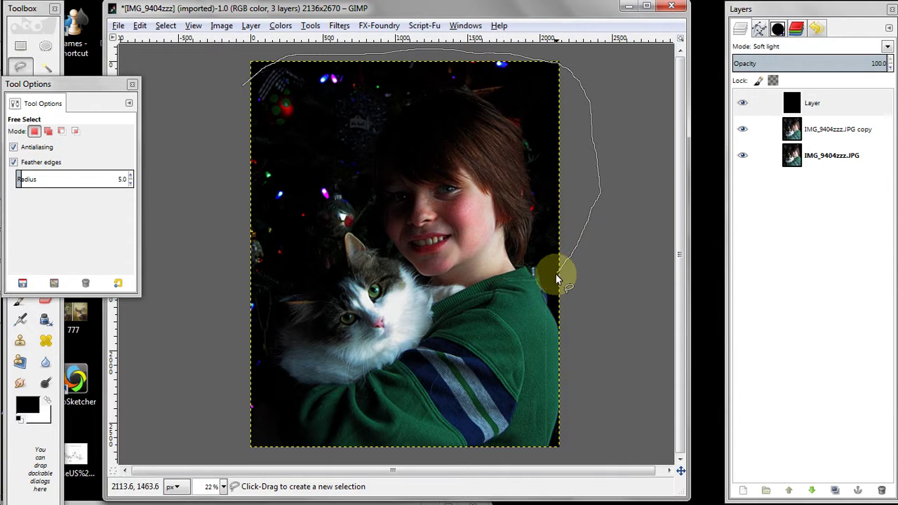
{"action": "left_click_drag", "start_coordinate": [557, 279], "coordinate": [542, 298]}
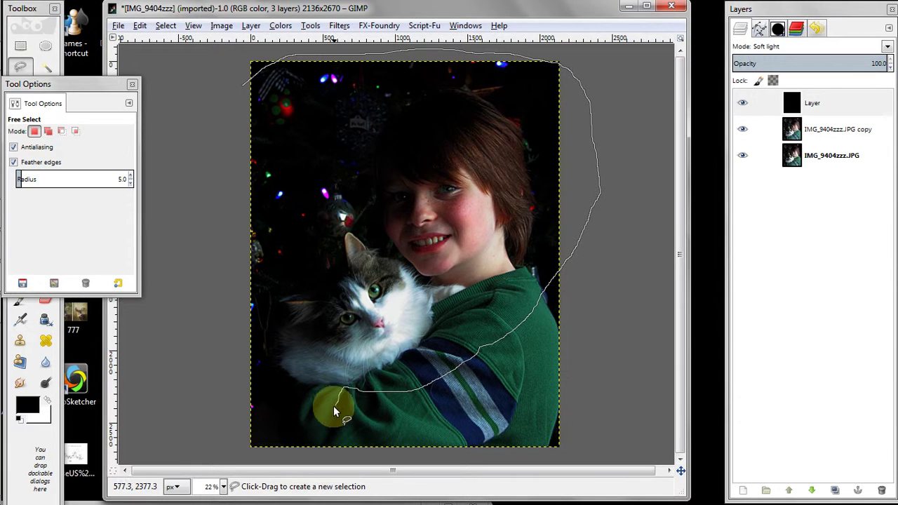
{"action": "mouse_move", "coordinate": [334, 407]}
{"action": "left_mouse_down"}
{"action": "mouse_move", "coordinate": [308, 439]}
{"action": "mouse_move", "coordinate": [280, 453]}
{"action": "mouse_move", "coordinate": [244, 424]}
{"action": "mouse_move", "coordinate": [231, 396]}
{"action": "left_mouse_up"}
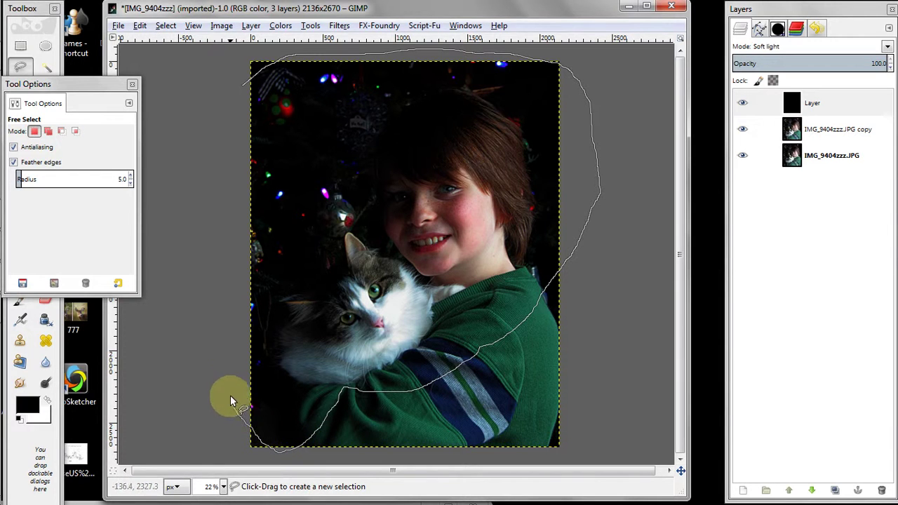
{"action": "left_click_drag", "start_coordinate": [230, 167], "coordinate": [240, 84]}
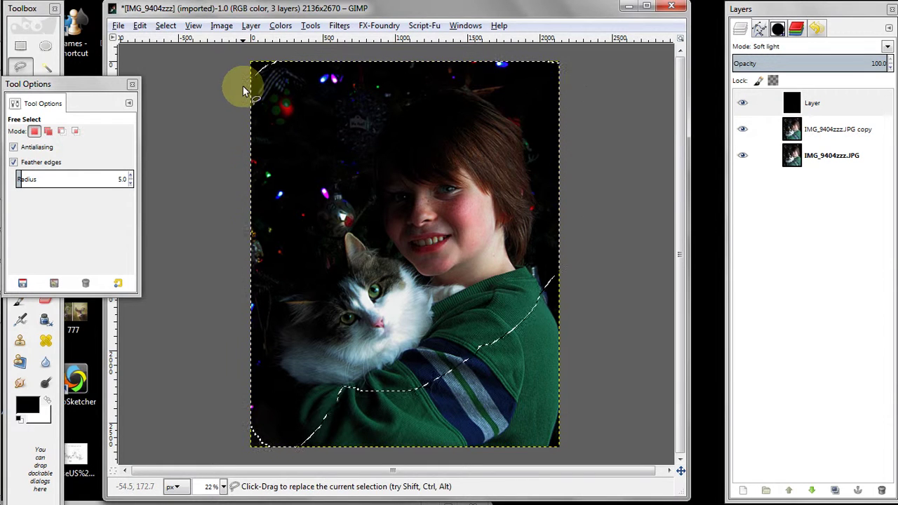
- Clear the selected area from the black Soft light layer and remove the selection
{"action": "left_click", "coordinate": [451, 193]}
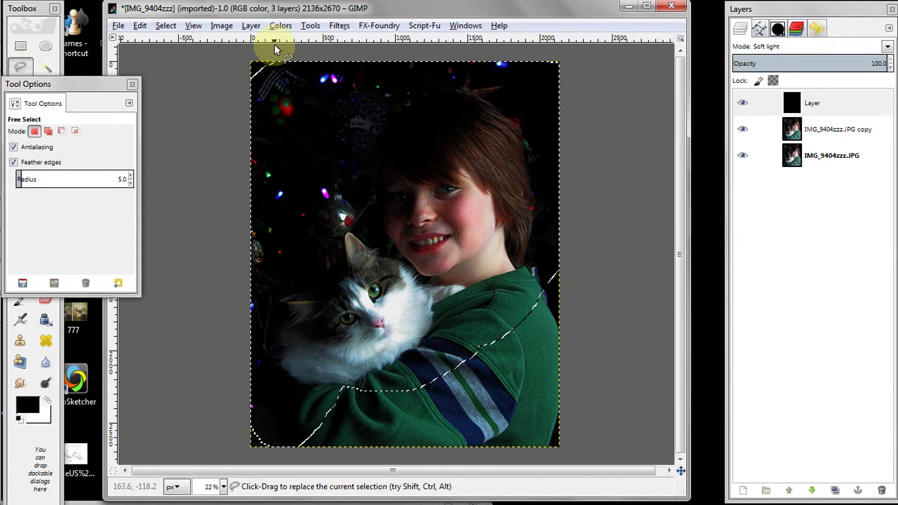
{"action": "left_click", "coordinate": [140, 26]}
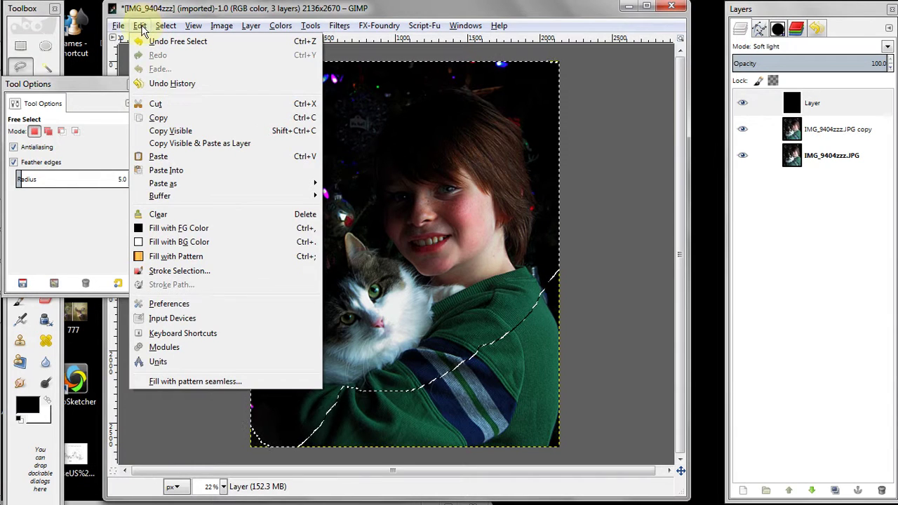
{"action": "left_click", "coordinate": [167, 216]}
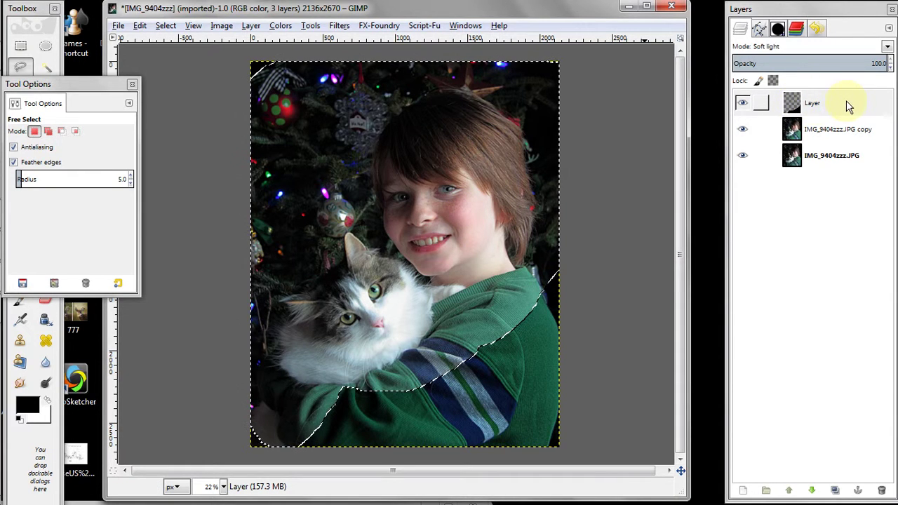
{"action": "left_click", "coordinate": [793, 129]}
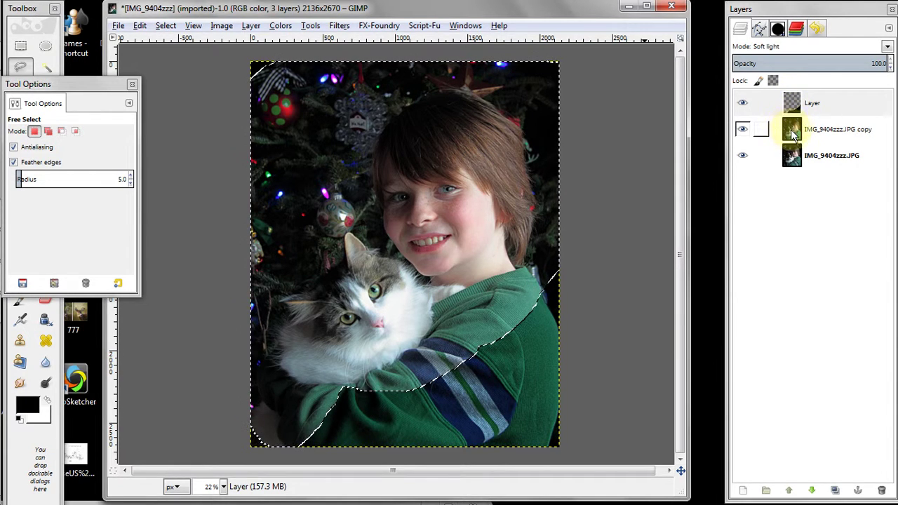
{"action": "left_click", "coordinate": [791, 104]}
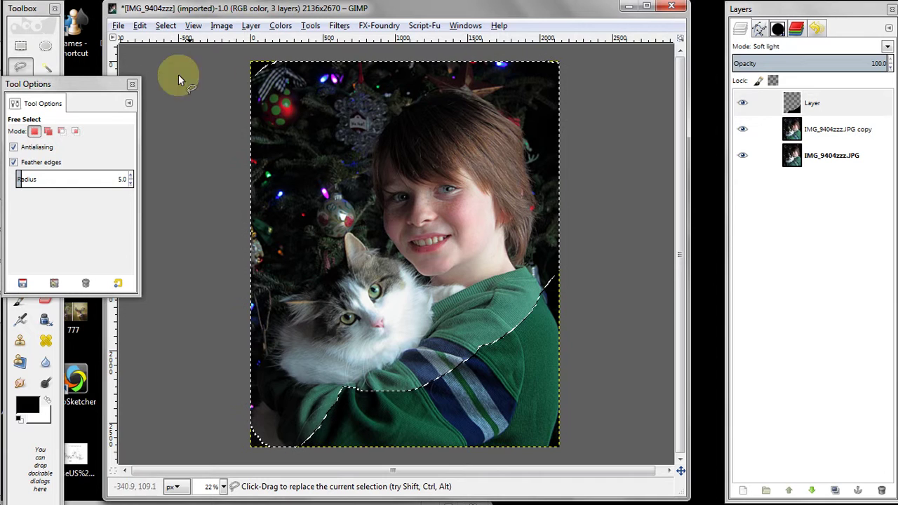
{"action": "left_click", "coordinate": [166, 25]}
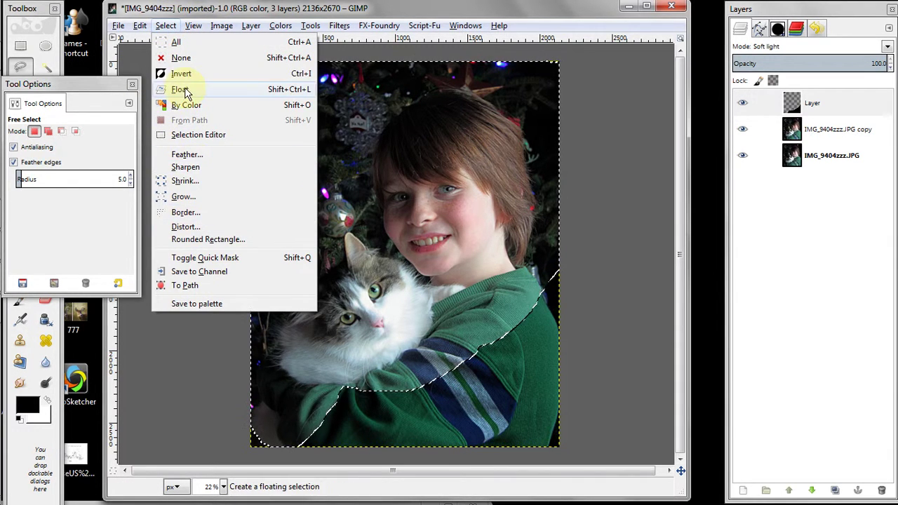
{"action": "left_click", "coordinate": [181, 59]}
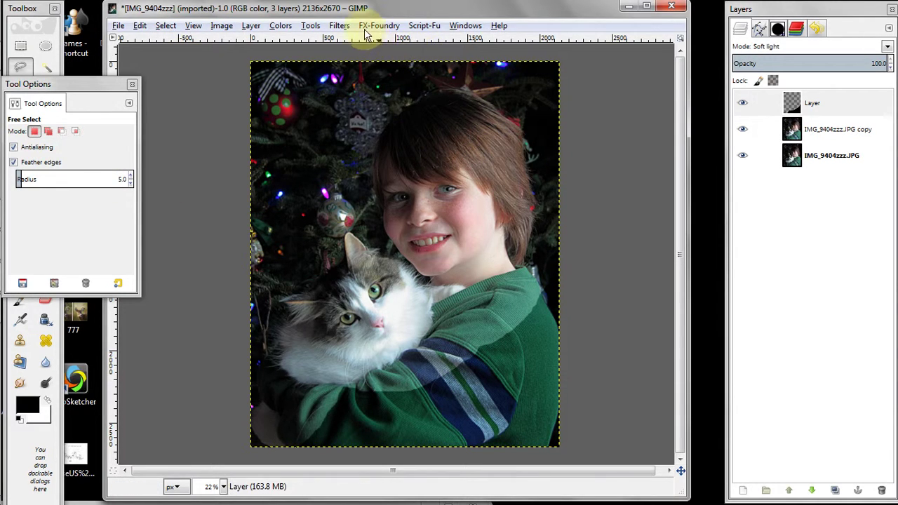
- Soften the black layer's hard edge with Gaussian Blur at a horizontal and vertical radius of 469 px, using the RLE method
{"action": "left_click", "coordinate": [335, 28]}
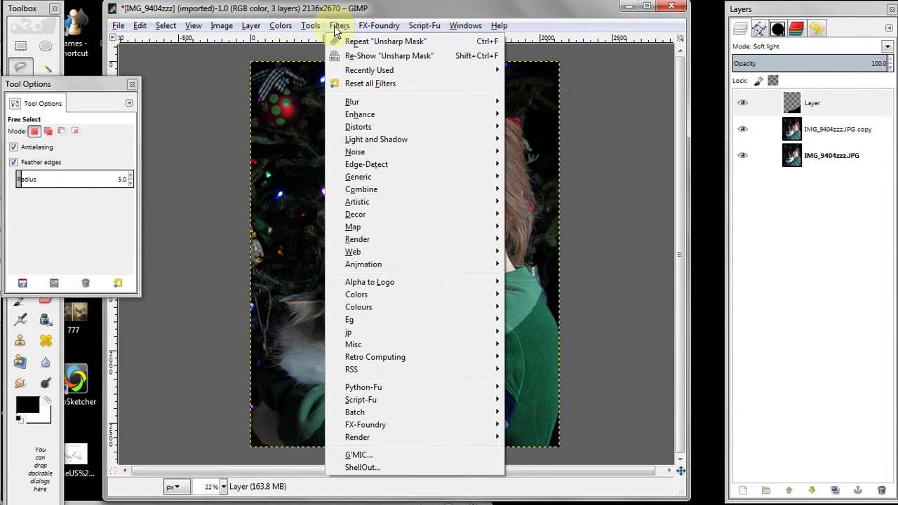
{"action": "mouse_move", "coordinate": [376, 70]}
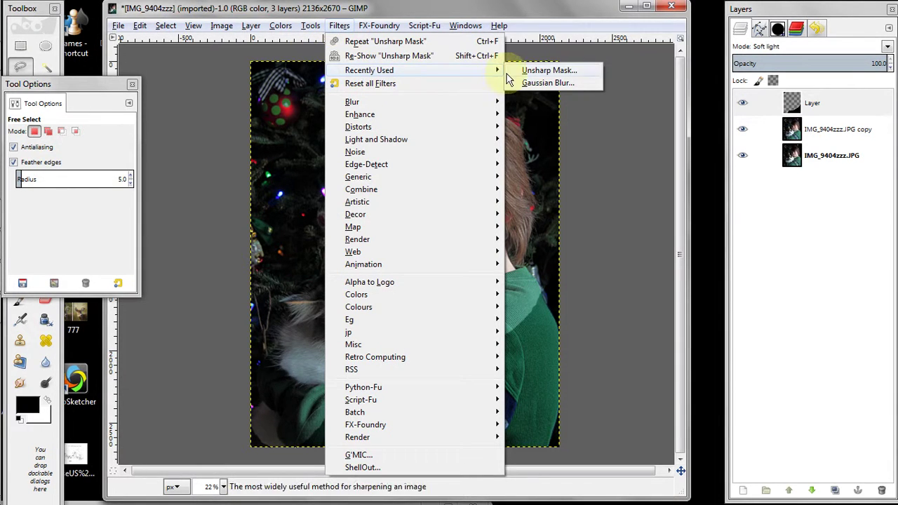
{"action": "left_click", "coordinate": [547, 83]}
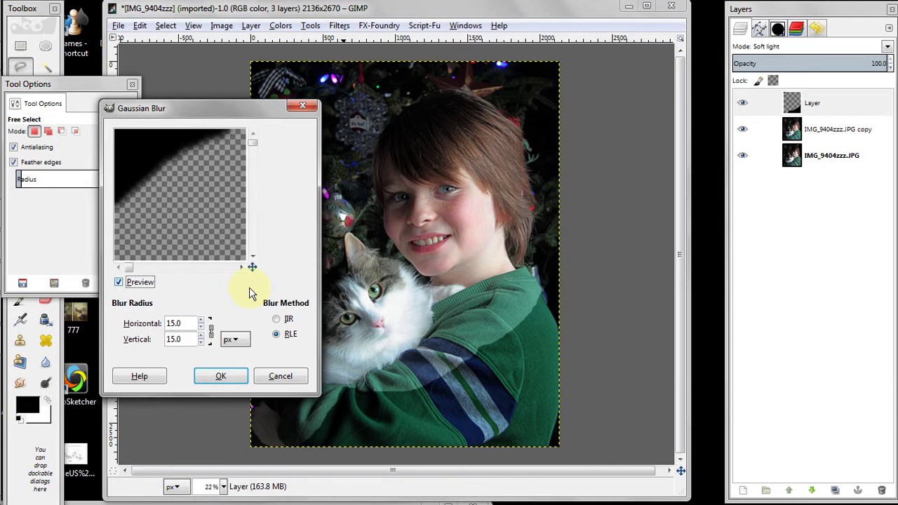
{"action": "left_click_drag", "start_coordinate": [226, 112], "coordinate": [161, 122]}
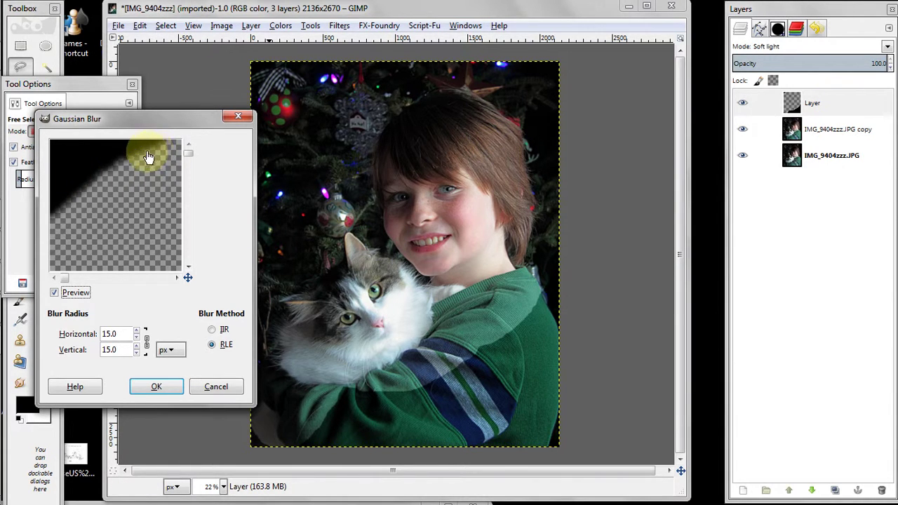
{"action": "left_click_drag", "start_coordinate": [148, 158], "coordinate": [64, 215]}
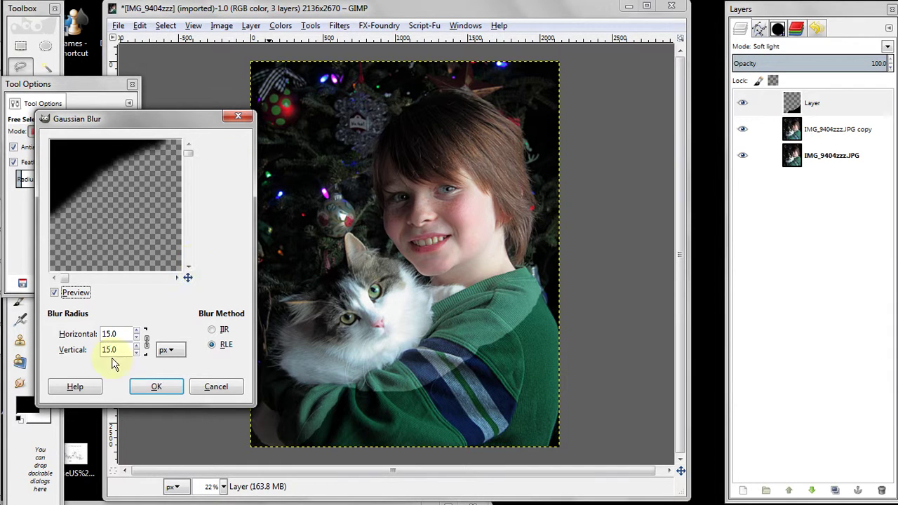
{"action": "left_click", "coordinate": [137, 331]}
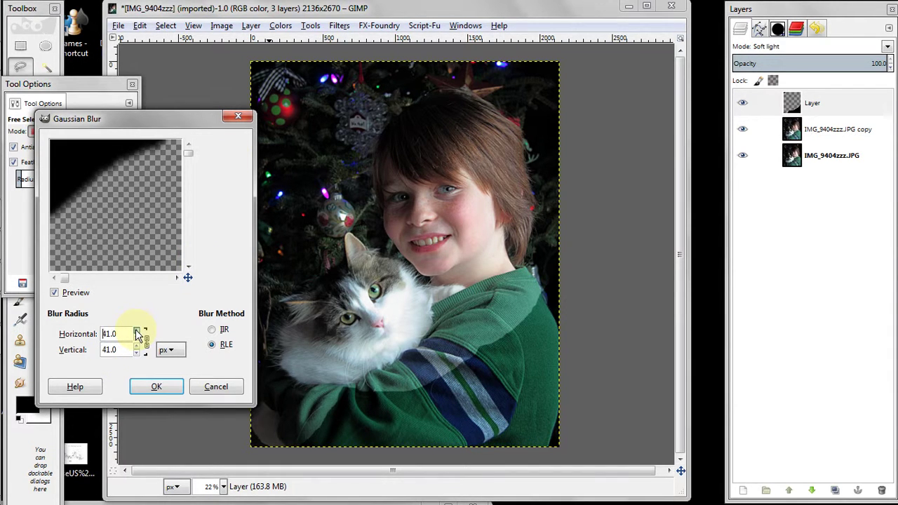
{"action": "left_click_drag", "start_coordinate": [138, 333], "coordinate": [138, 335]}
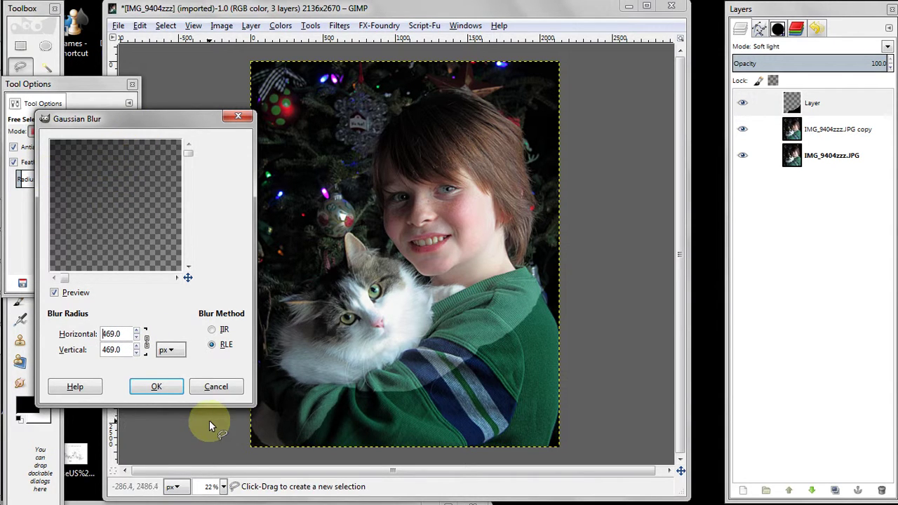
{"action": "left_click", "coordinate": [137, 388]}
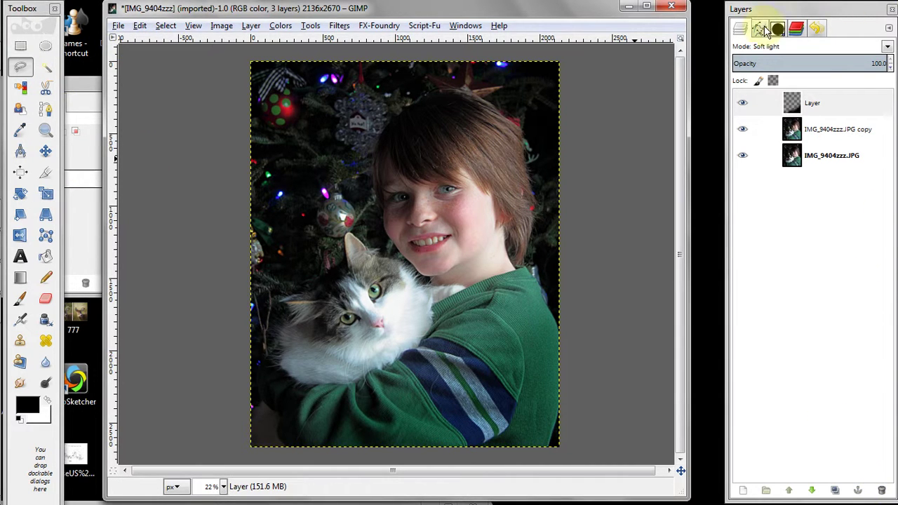
- Undo the Gaussian blur, the deselection, the clearing and the Free Select outline
{"action": "left_click", "coordinate": [818, 29]}
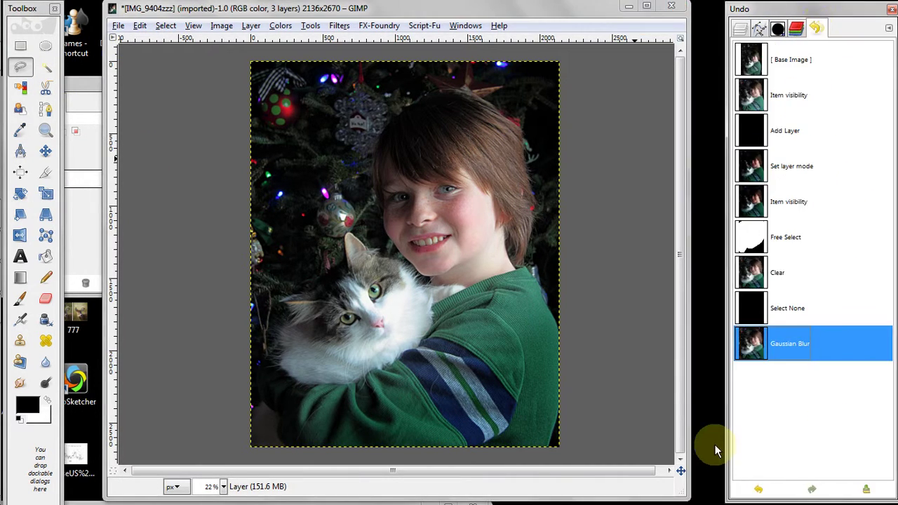
{"action": "left_click", "coordinate": [757, 489]}
{"action": "left_click", "coordinate": [757, 489]}
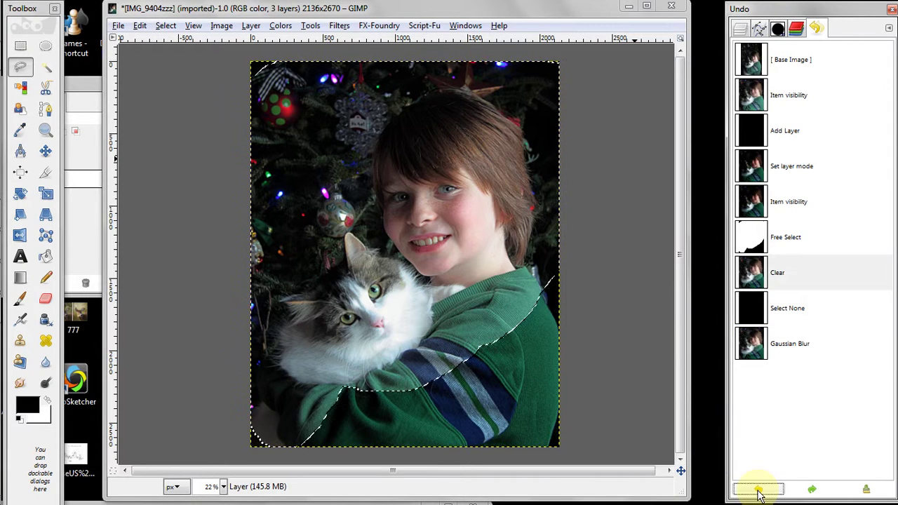
{"action": "left_click", "coordinate": [757, 489]}
{"action": "left_click", "coordinate": [757, 489]}
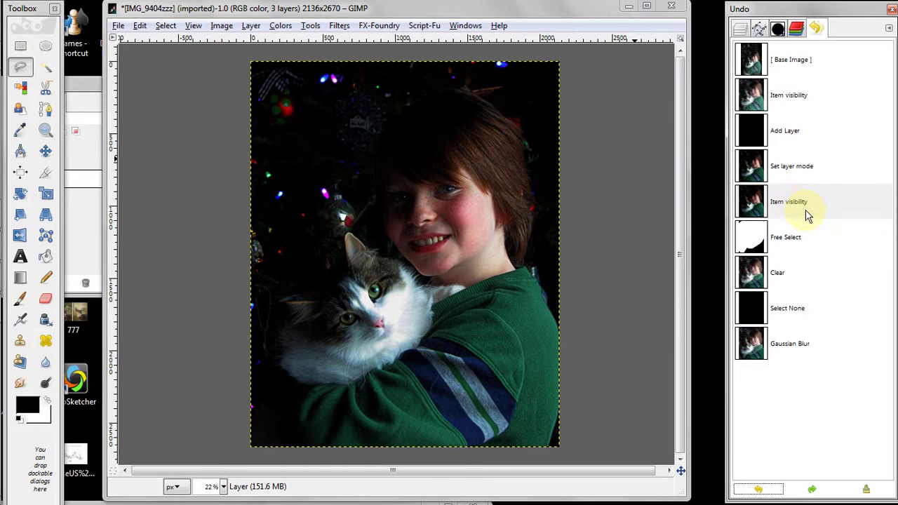
- Draw a Free Select outline around the boy's head, the cat and the whole upper background, curving lower across the sleeve
{"action": "left_click", "coordinate": [21, 66]}
{"action": "double_click", "coordinate": [21, 67]}
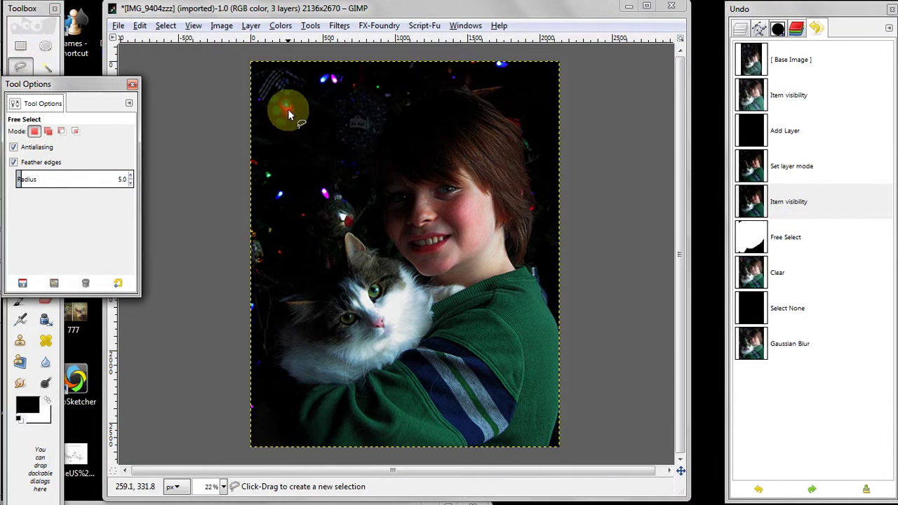
{"action": "left_click", "coordinate": [241, 82]}
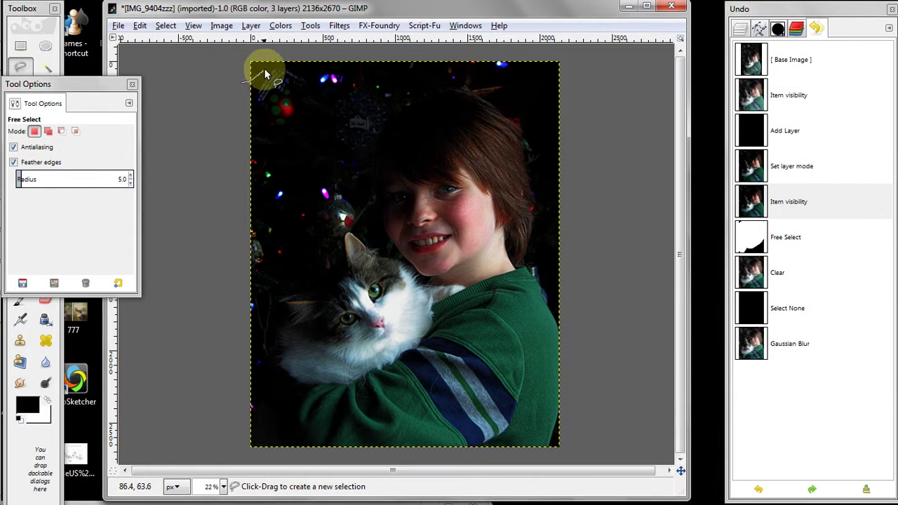
{"action": "mouse_move", "coordinate": [284, 60]}
{"action": "left_mouse_down"}
{"action": "mouse_move", "coordinate": [331, 48]}
{"action": "mouse_move", "coordinate": [489, 54]}
{"action": "mouse_move", "coordinate": [543, 64]}
{"action": "mouse_move", "coordinate": [564, 81]}
{"action": "left_mouse_up"}
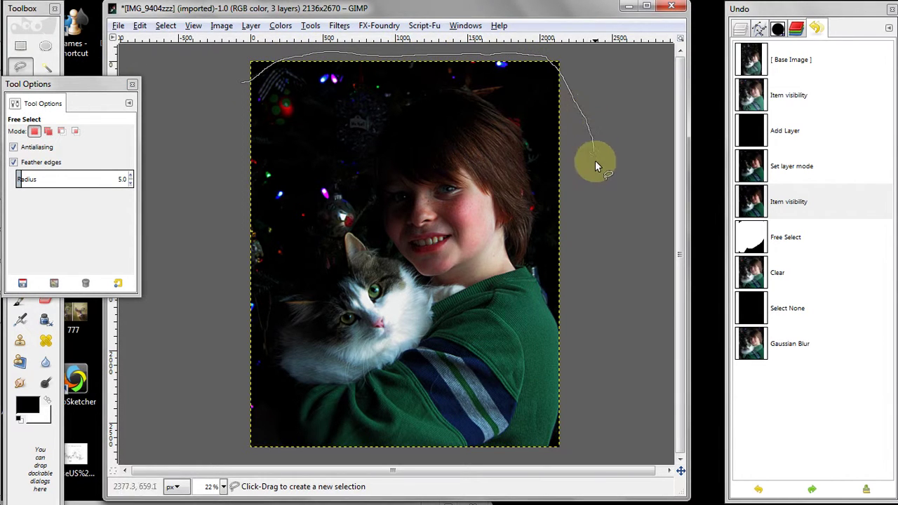
{"action": "mouse_move", "coordinate": [590, 269]}
{"action": "left_mouse_down"}
{"action": "mouse_move", "coordinate": [553, 314]}
{"action": "mouse_move", "coordinate": [470, 382]}
{"action": "left_mouse_up"}
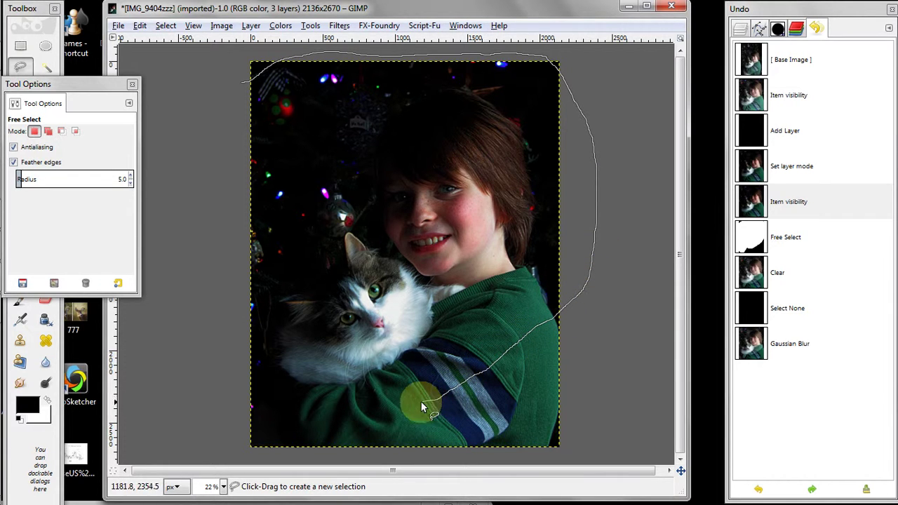
{"action": "mouse_move", "coordinate": [396, 410]}
{"action": "left_mouse_down"}
{"action": "mouse_move", "coordinate": [289, 406]}
{"action": "mouse_move", "coordinate": [241, 371]}
{"action": "mouse_move", "coordinate": [216, 303]}
{"action": "mouse_move", "coordinate": [204, 203]}
{"action": "mouse_move", "coordinate": [202, 84]}
{"action": "mouse_move", "coordinate": [240, 80]}
{"action": "left_mouse_up"}
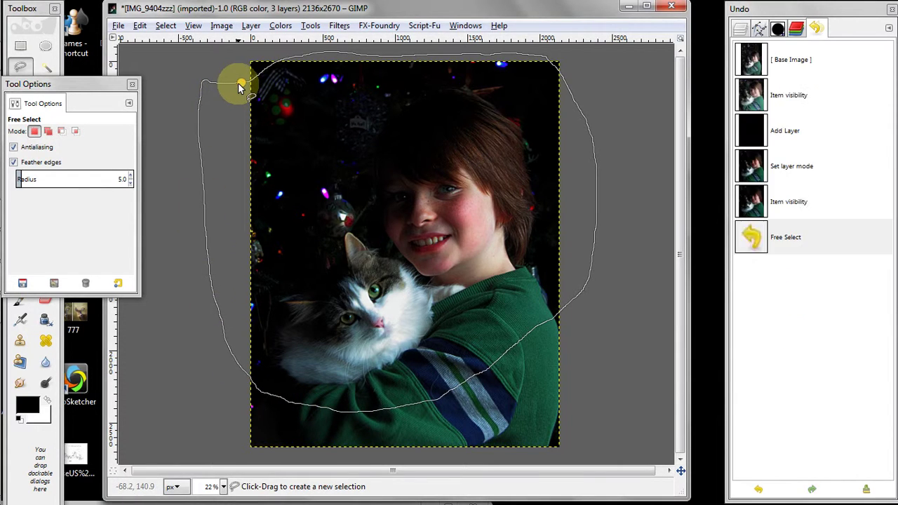
- Clear the newly outlined area from the black Soft light layer and deselect everything
{"action": "left_click", "coordinate": [140, 26]}
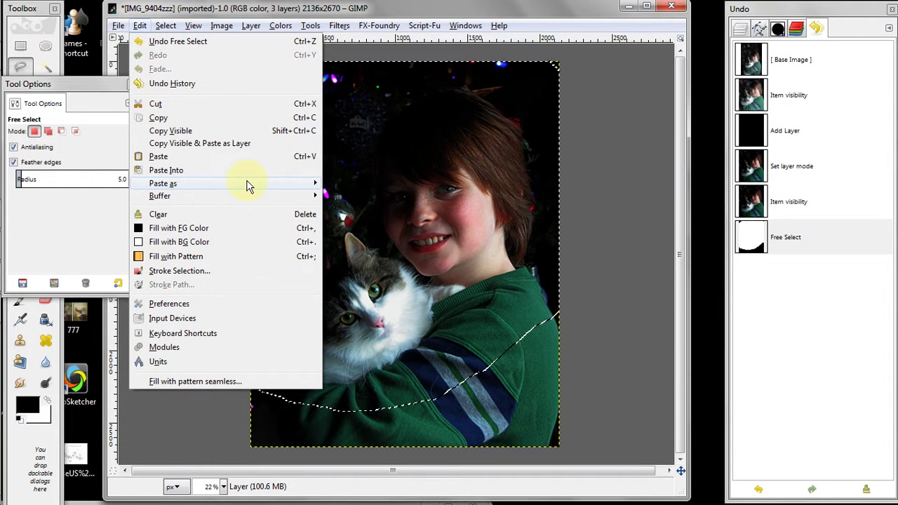
{"action": "left_click", "coordinate": [176, 214]}
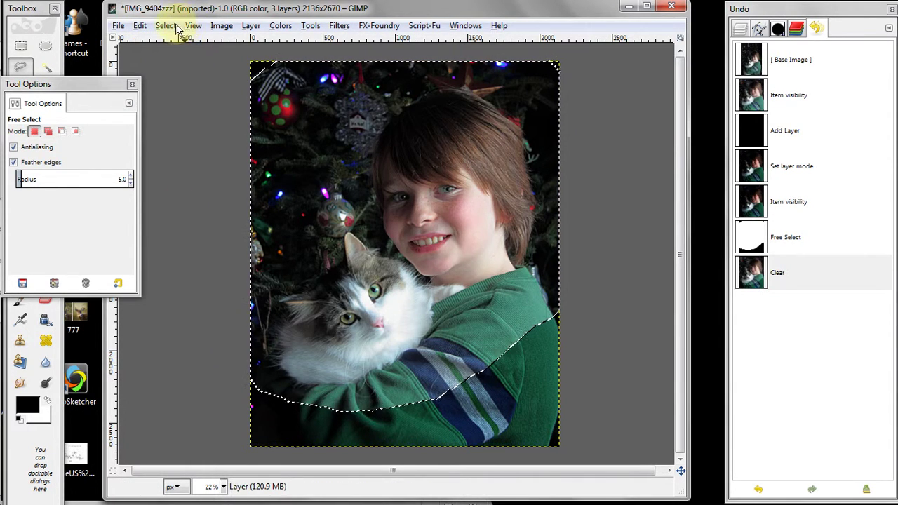
{"action": "left_click", "coordinate": [168, 26]}
{"action": "left_click", "coordinate": [182, 59]}
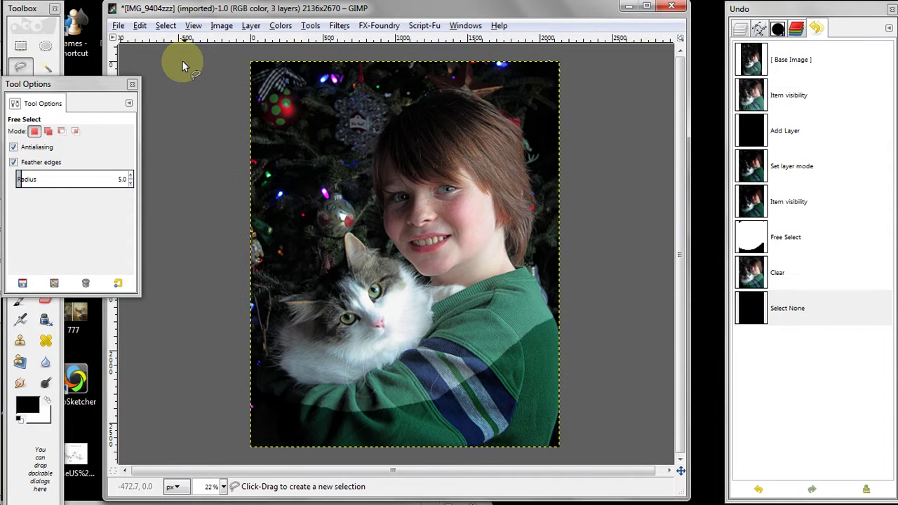
- Repeat the last Gaussian Blur, with its 469 px radius, on the cleared black layer and show the layer stack
{"action": "left_click", "coordinate": [340, 26]}
{"action": "left_click", "coordinate": [354, 42]}
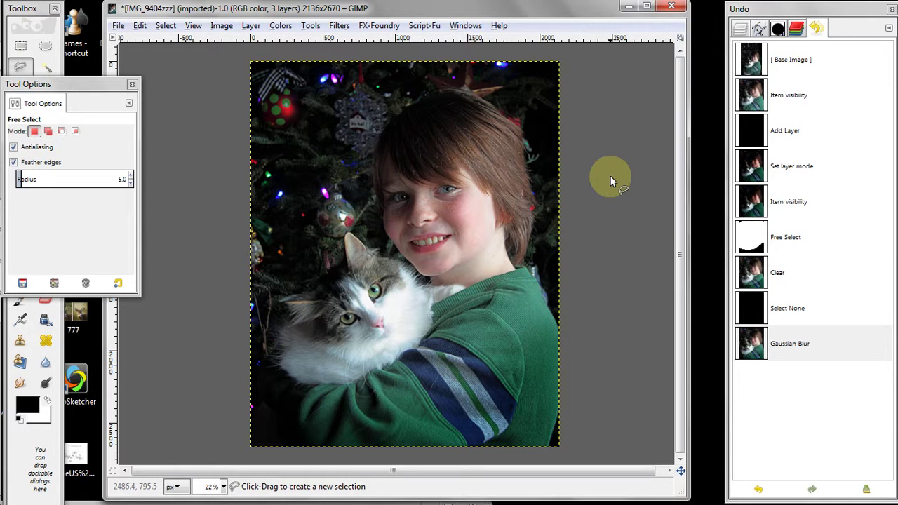
{"action": "left_click", "coordinate": [741, 28]}
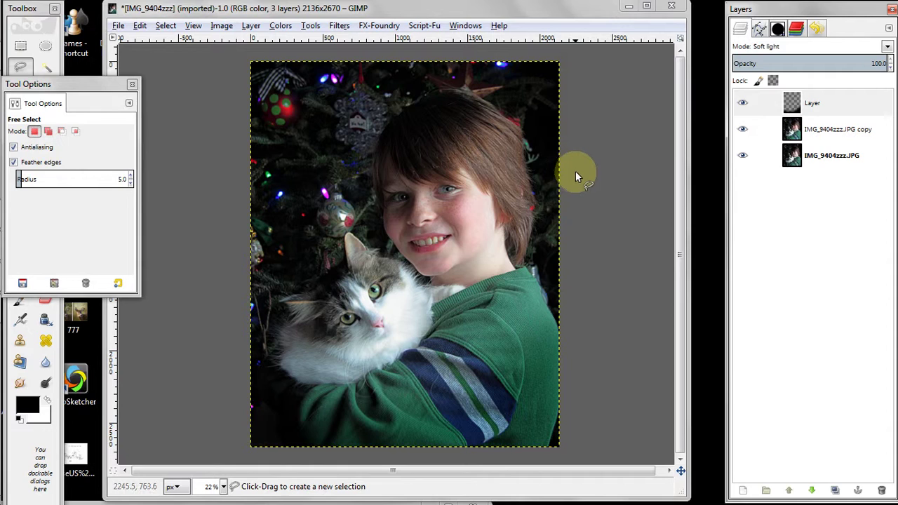
- Create a new layer from everything visible, placed above the black Soft light layer
{"action": "left_click", "coordinate": [830, 135]}
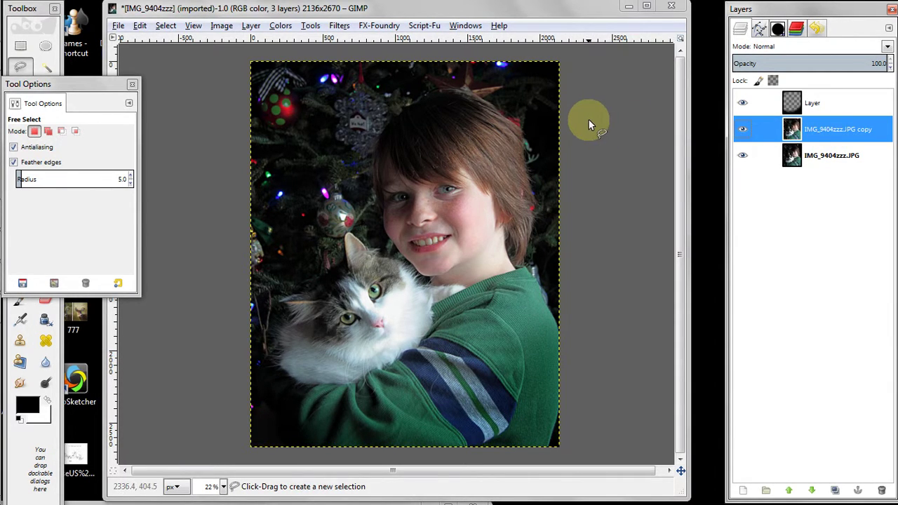
{"action": "left_click", "coordinate": [829, 104]}
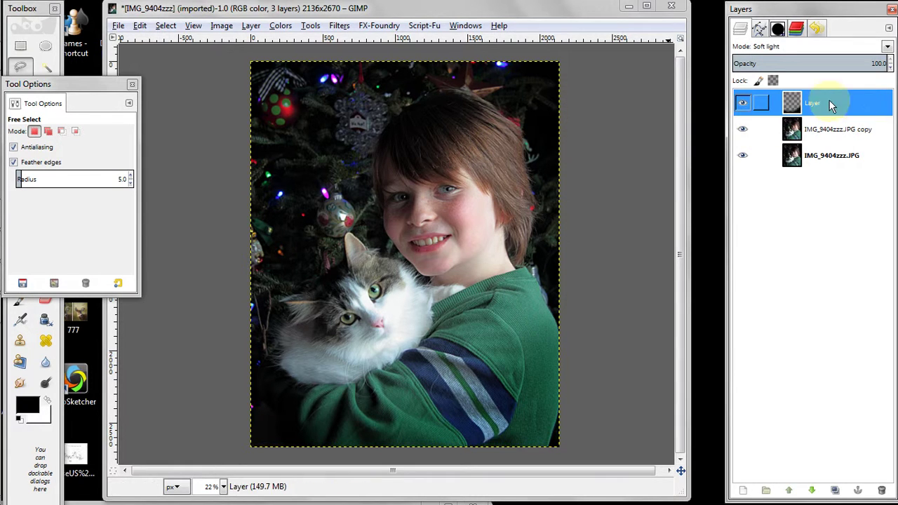
{"action": "left_click", "coordinate": [250, 27]}
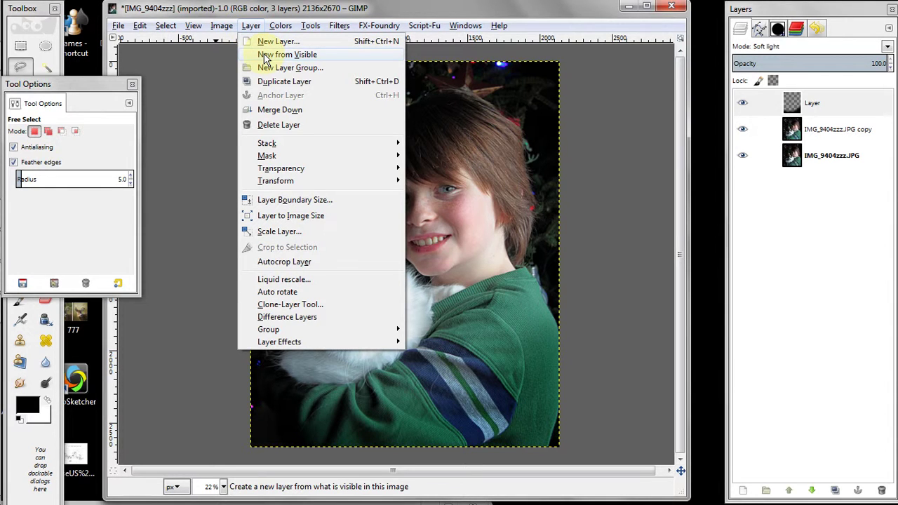
{"action": "left_click", "coordinate": [264, 55]}
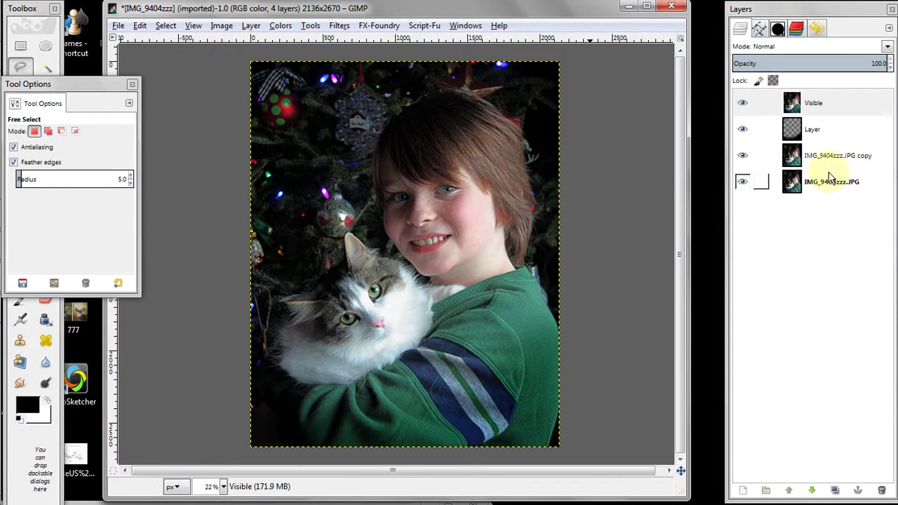
- Check the undo history, then lower the Visible layer beneath the black Soft light layer
{"action": "left_click", "coordinate": [818, 30]}
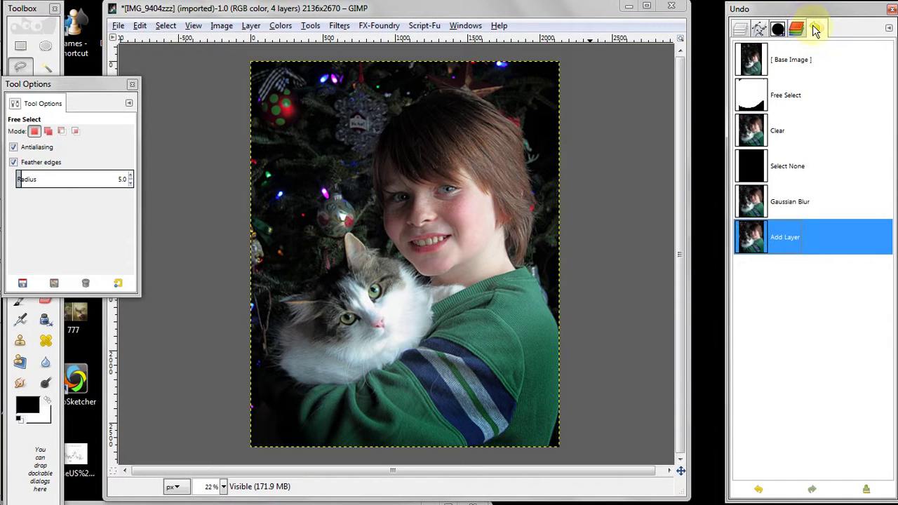
{"action": "left_click", "coordinate": [741, 32]}
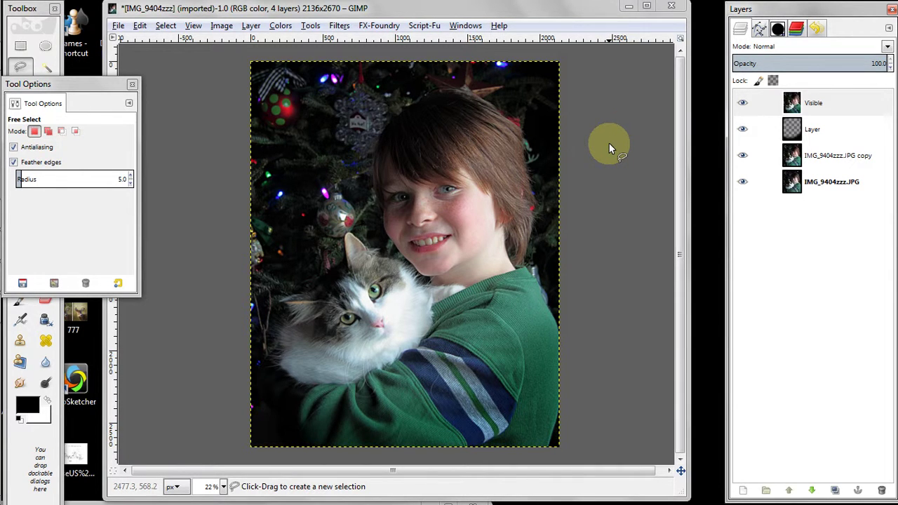
{"action": "left_click", "coordinate": [813, 495]}
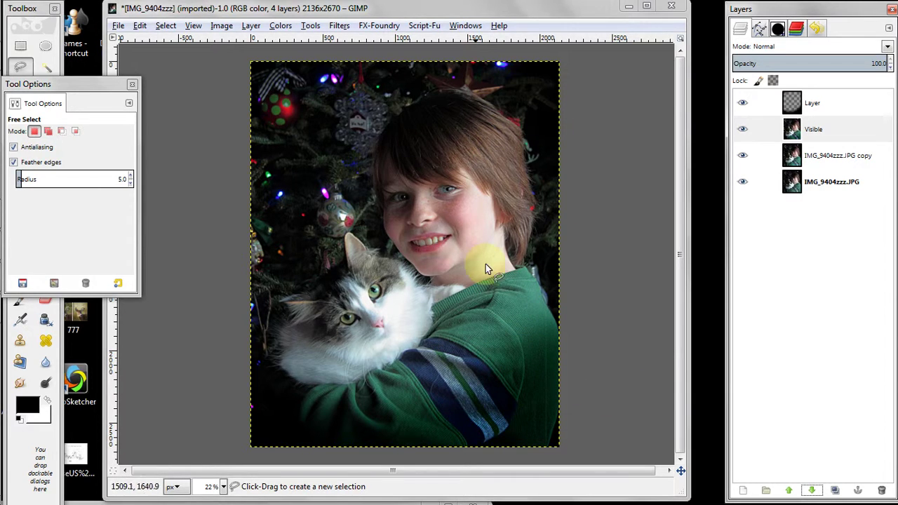
- Reduce the opacity of the blurred black Soft light layer to 66.5
{"action": "left_click", "coordinate": [854, 102]}
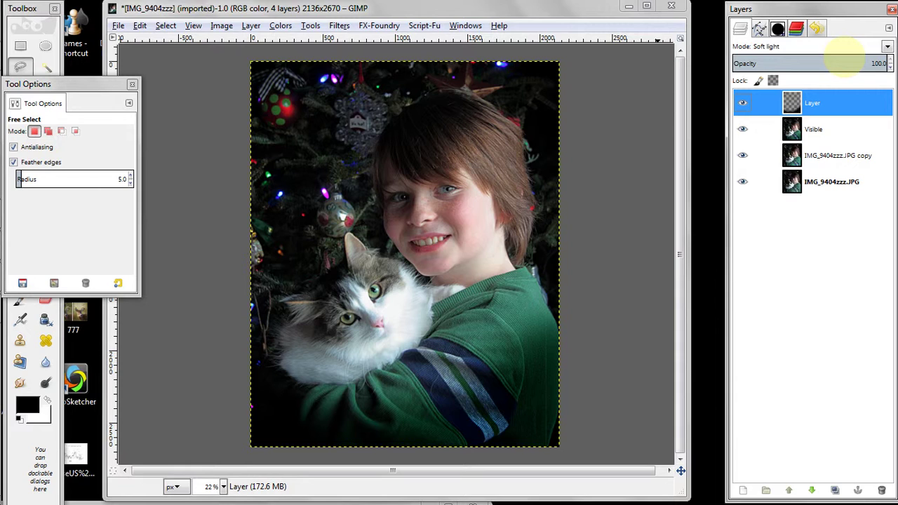
{"action": "left_click", "coordinate": [843, 63]}
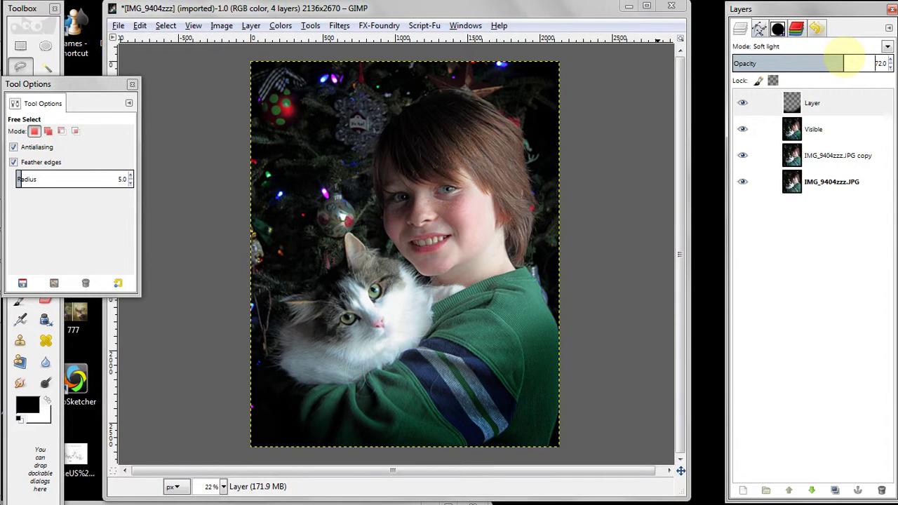
{"action": "left_click_drag", "start_coordinate": [844, 62], "coordinate": [834, 62]}
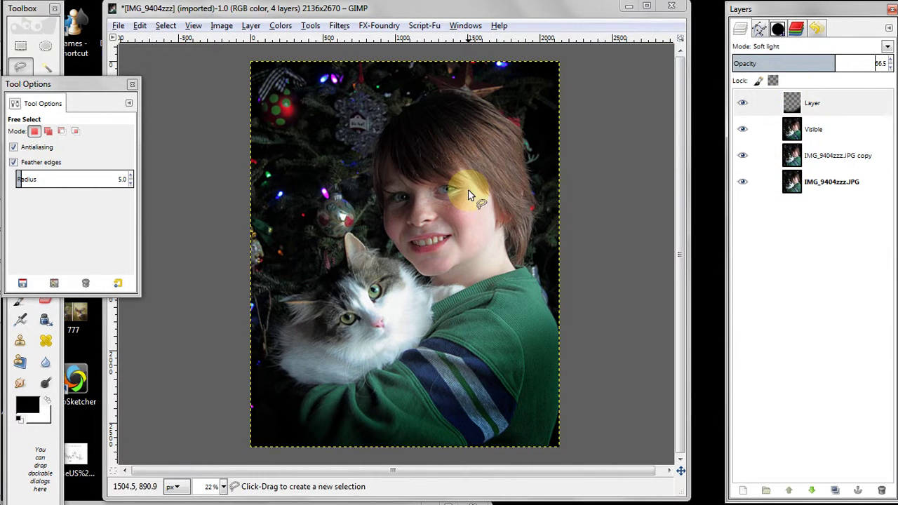
- Create another new layer from everything visible, placed above the black Soft light layer
{"action": "left_click", "coordinate": [252, 25]}
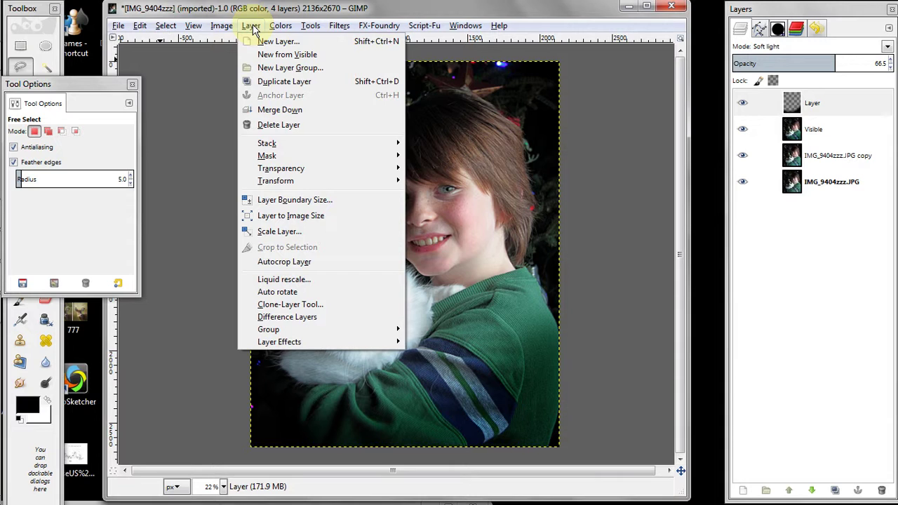
{"action": "left_click", "coordinate": [273, 56]}
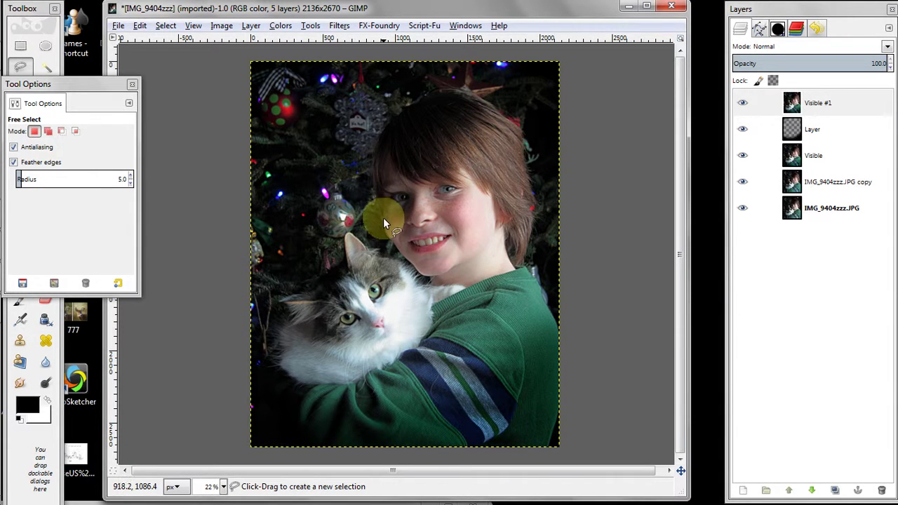
- Bring the boy's shaded eye into close view at 200% zoom
{"action": "left_click", "coordinate": [223, 486]}
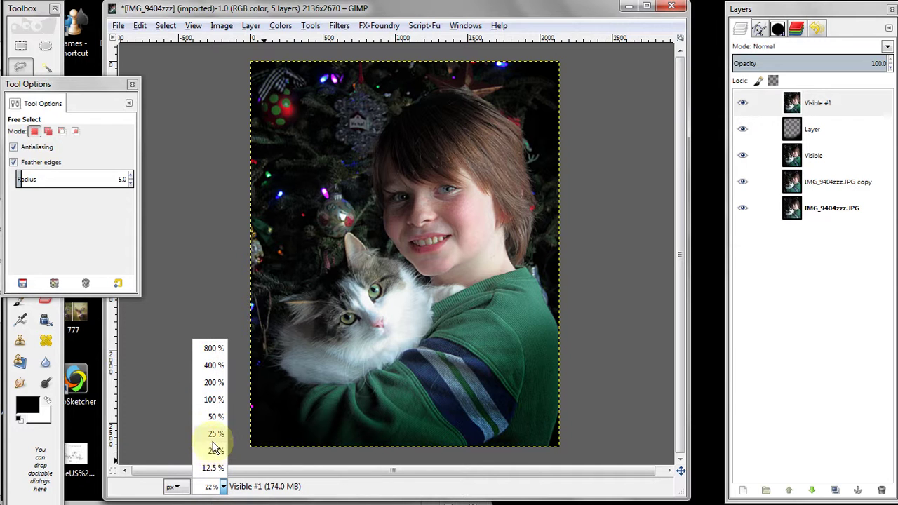
{"action": "left_click", "coordinate": [214, 384]}
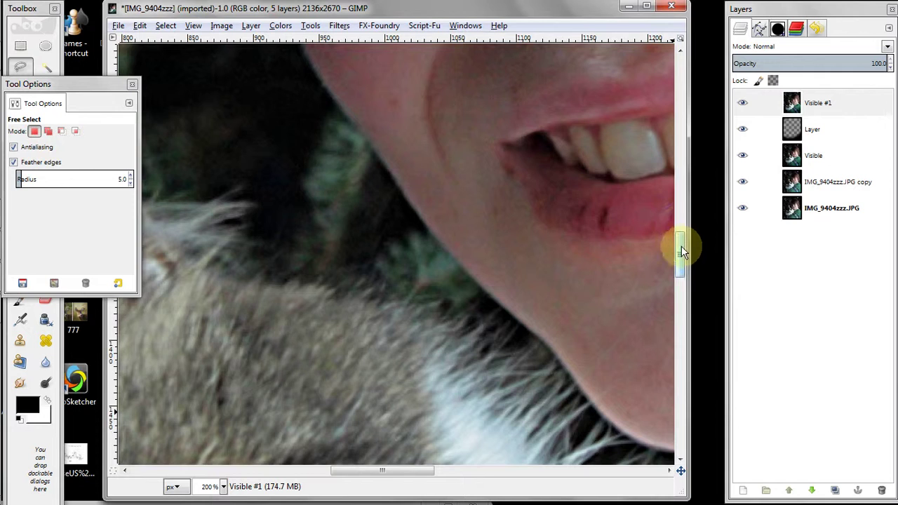
{"action": "left_click_drag", "start_coordinate": [681, 245], "coordinate": [686, 194]}
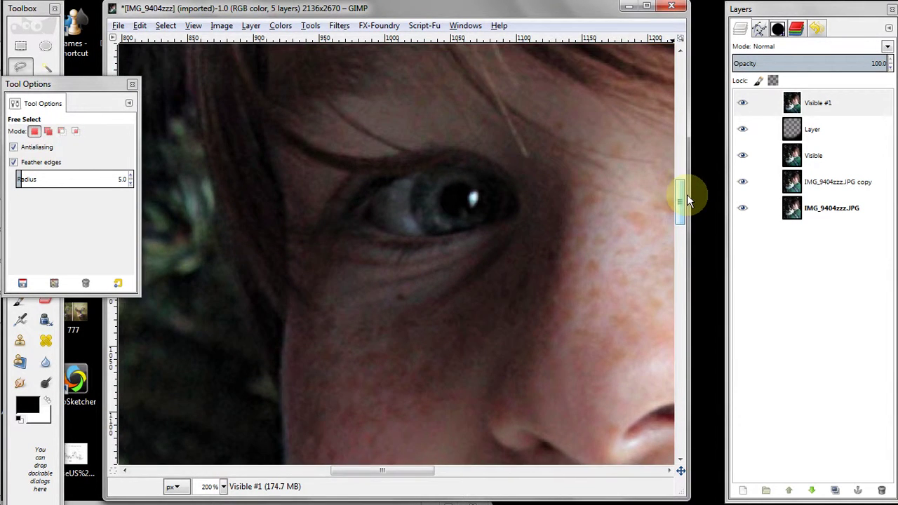